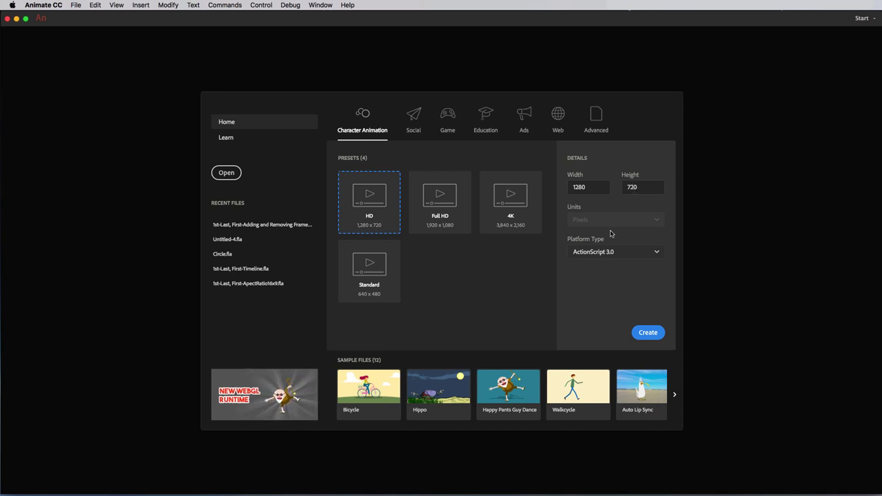
- Create a 600 x 600 document from the Square social preset and set the timeline frame view to Large
{"action": "left_click", "coordinate": [415, 120]}
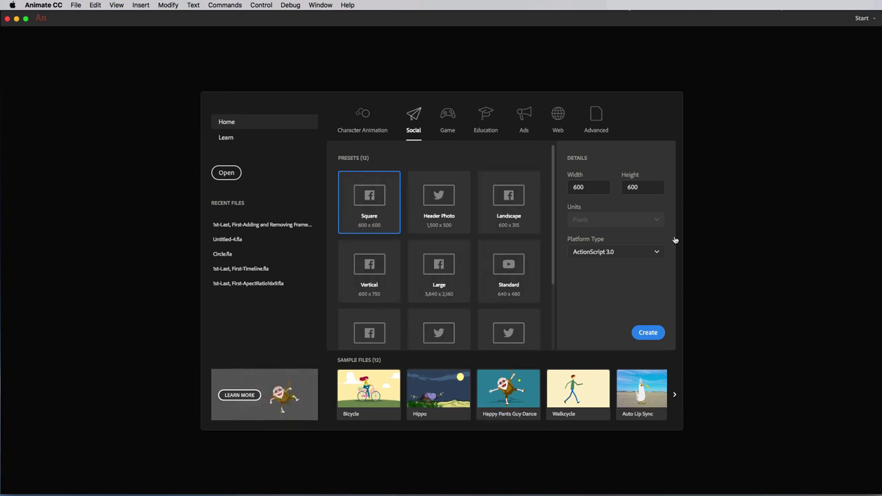
{"action": "left_click", "coordinate": [648, 333]}
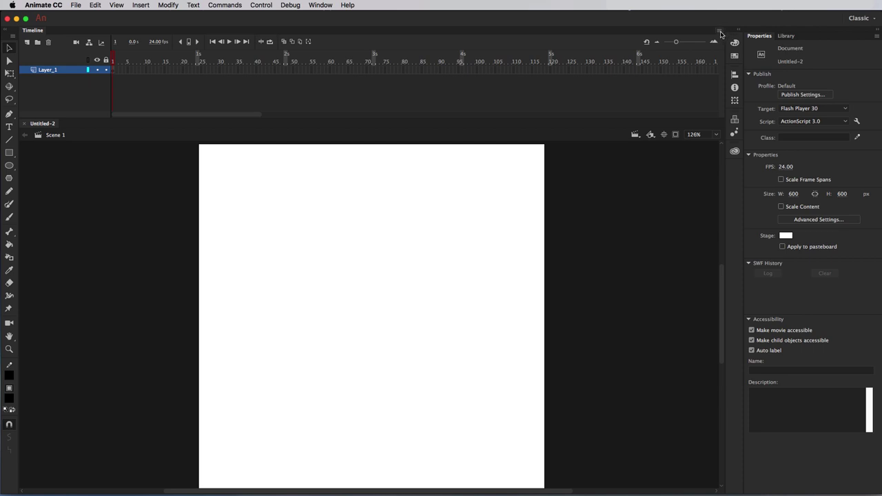
{"action": "left_click", "coordinate": [720, 33]}
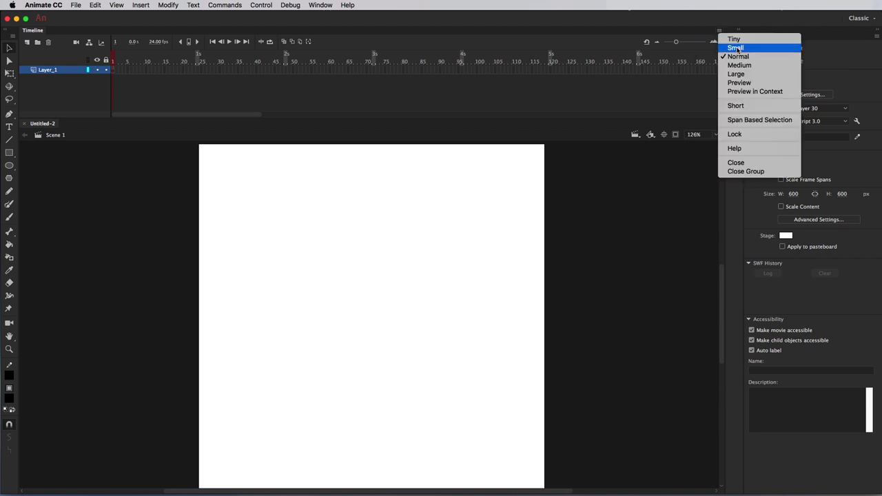
{"action": "left_click", "coordinate": [765, 74]}
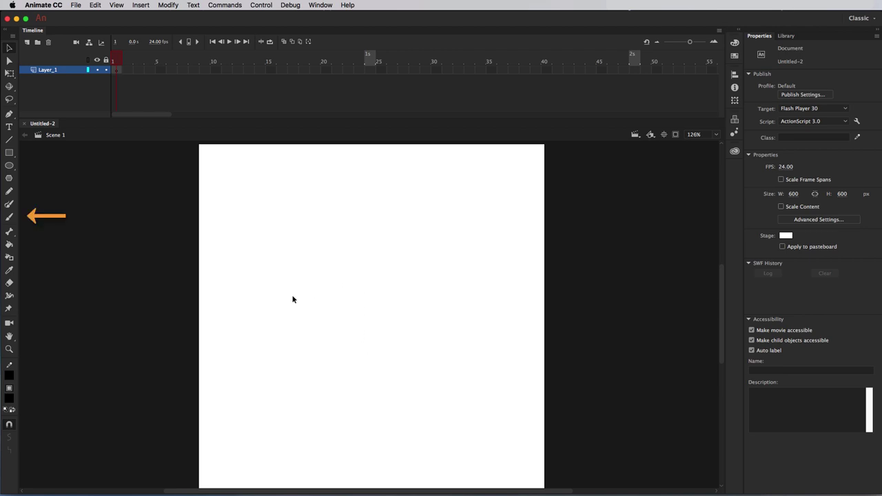
- Brush the box corner in black: a diagonal edge, with straight horizontal lines leftward and vertical lines downward from both its ends
{"action": "left_click", "coordinate": [9, 217]}
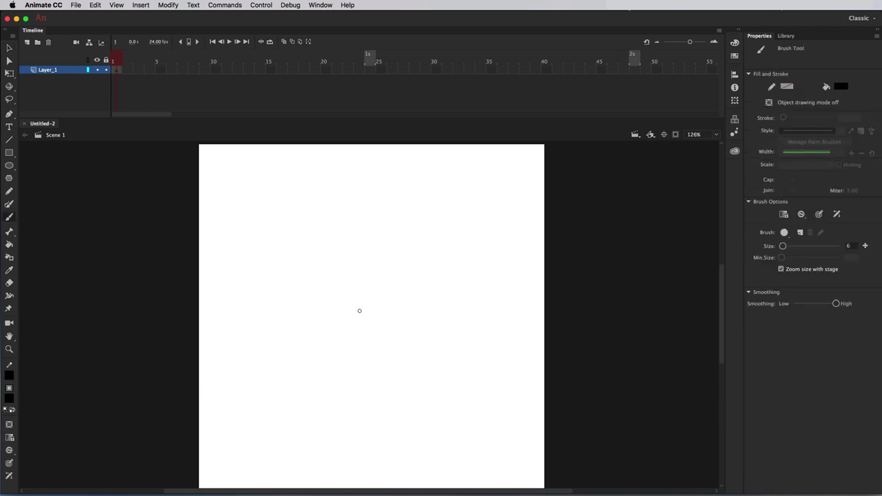
{"action": "left_click_drag", "start_coordinate": [356, 306], "coordinate": [290, 374]}
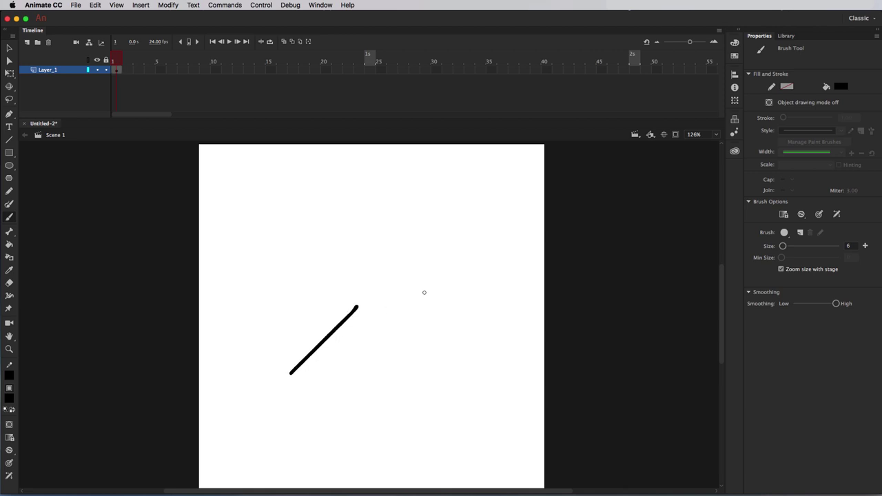
{"action": "key", "text": "shift"}
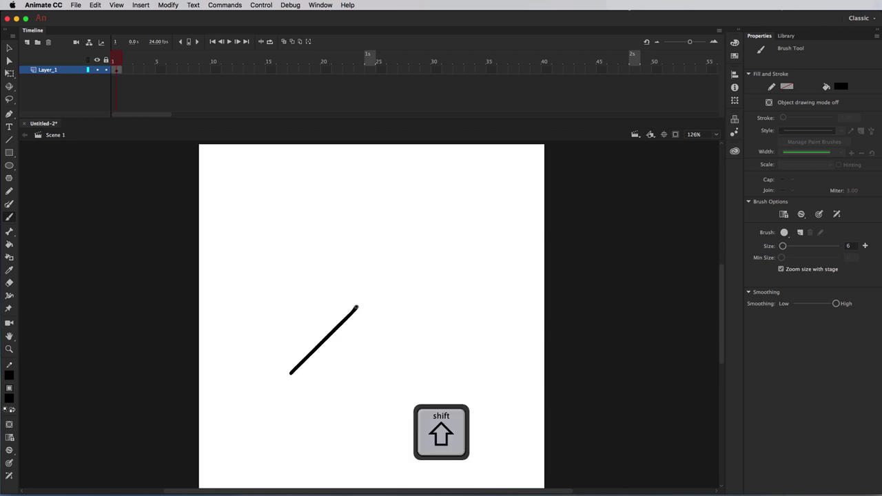
{"action": "mouse_move", "coordinate": [356, 307]}
{"action": "left_mouse_down"}
{"action": "mouse_move", "coordinate": [122, 254]}
{"action": "mouse_move", "coordinate": [109, 264]}
{"action": "left_mouse_up"}
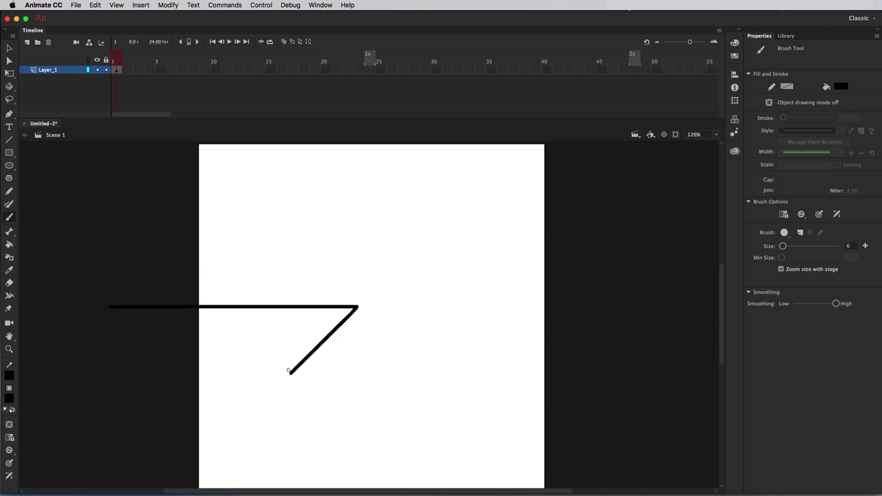
{"action": "left_click_drag", "start_coordinate": [290, 373], "coordinate": [133, 352]}
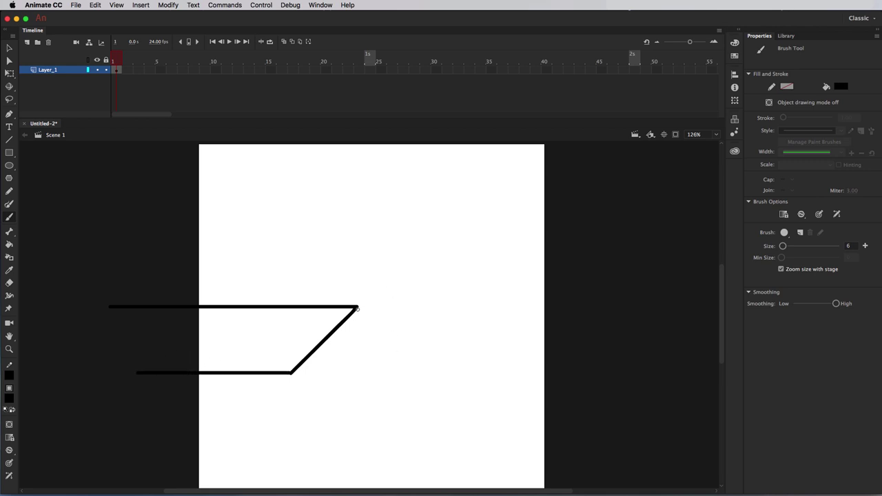
{"action": "left_click_drag", "start_coordinate": [356, 308], "coordinate": [357, 486]}
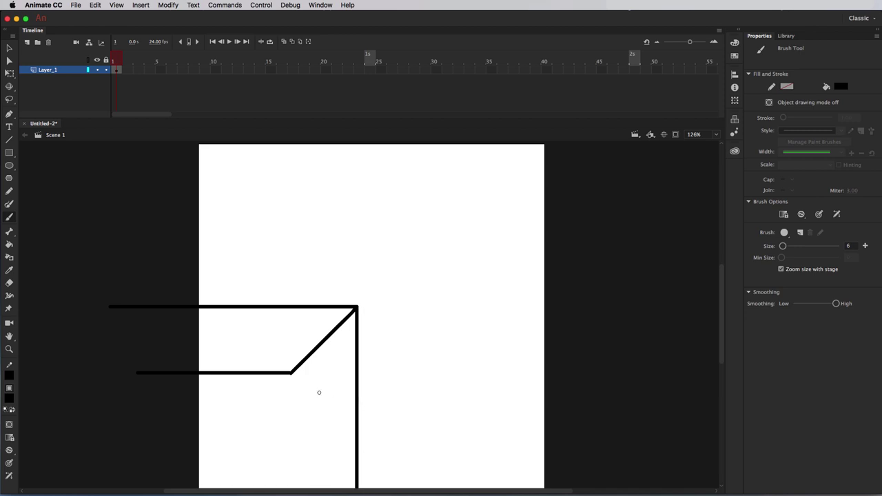
{"action": "left_click_drag", "start_coordinate": [289, 373], "coordinate": [290, 488]}
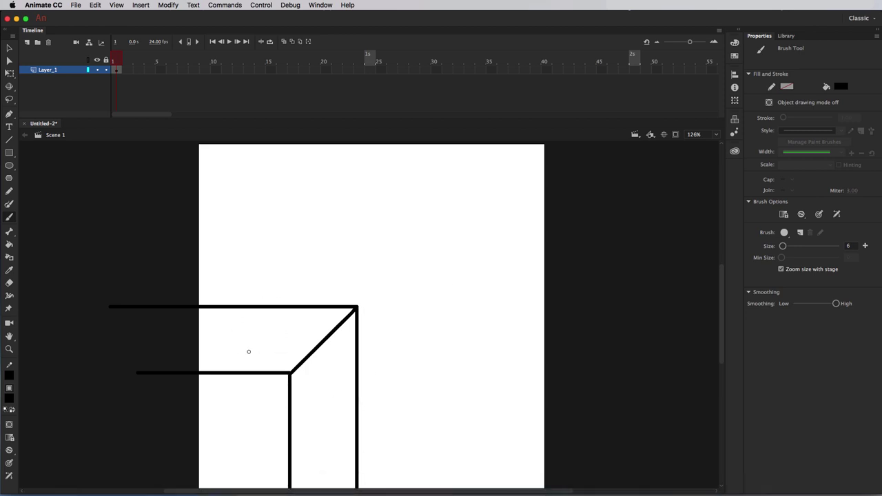
- Draw an oval hole on the box's top face and another on its side face, and fill both black
{"action": "mouse_move", "coordinate": [272, 330]}
{"action": "left_mouse_down"}
{"action": "mouse_move", "coordinate": [251, 332]}
{"action": "mouse_move", "coordinate": [258, 343]}
{"action": "mouse_move", "coordinate": [279, 329]}
{"action": "left_mouse_up"}
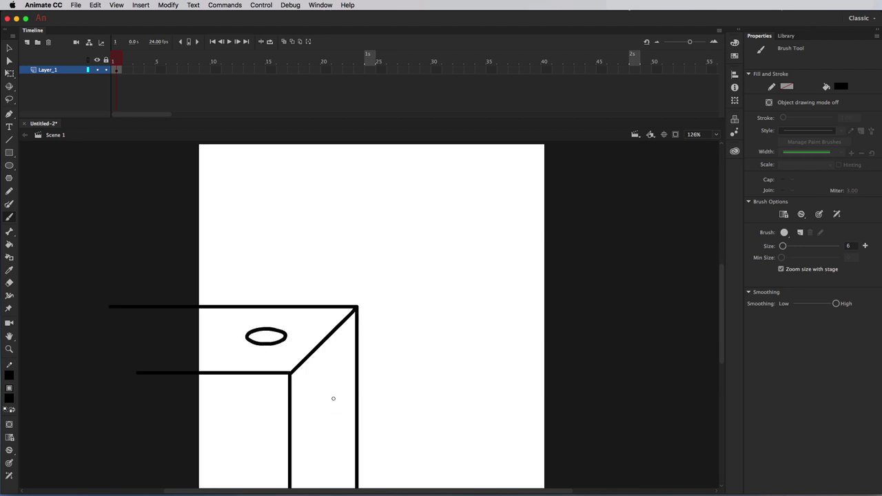
{"action": "mouse_move", "coordinate": [334, 388]}
{"action": "left_mouse_down"}
{"action": "mouse_move", "coordinate": [328, 405]}
{"action": "mouse_move", "coordinate": [341, 419]}
{"action": "mouse_move", "coordinate": [333, 386]}
{"action": "mouse_move", "coordinate": [331, 416]}
{"action": "left_mouse_up"}
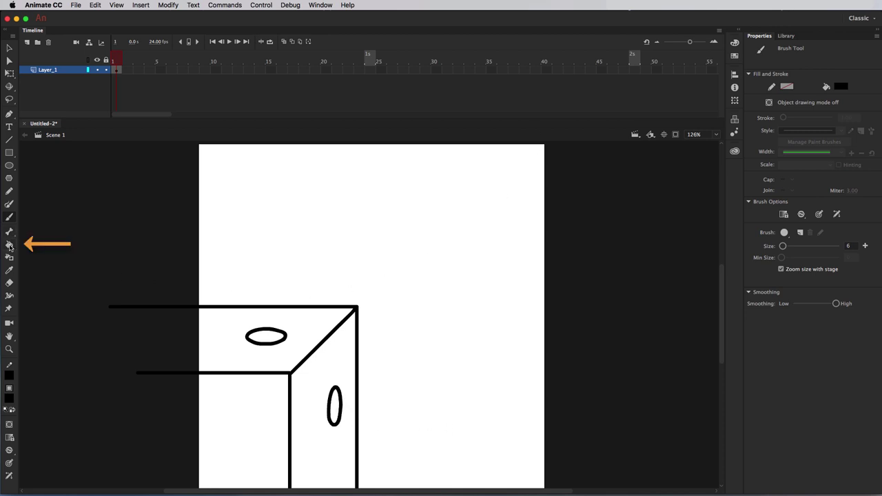
{"action": "left_click", "coordinate": [10, 244]}
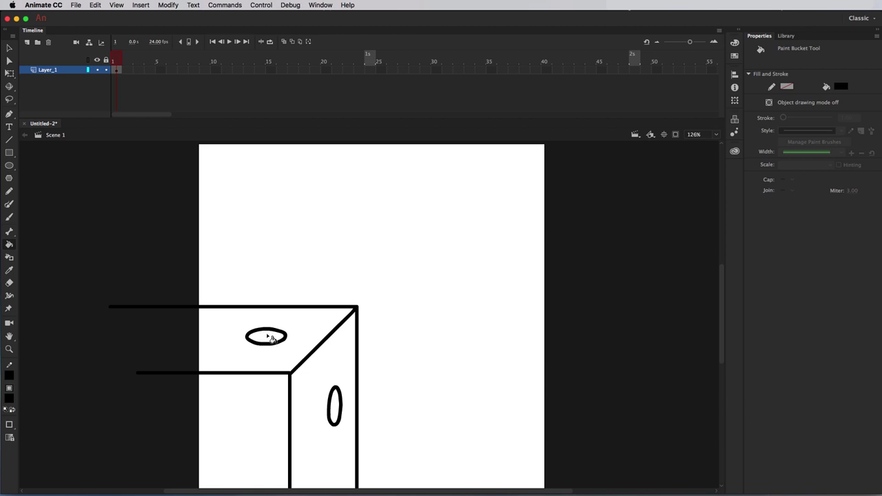
{"action": "left_click", "coordinate": [271, 339]}
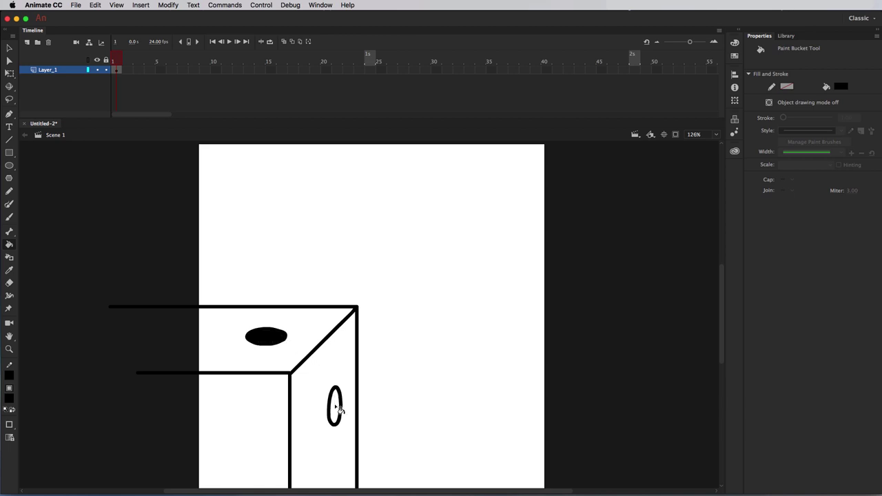
{"action": "left_click", "coordinate": [337, 409]}
- Rename the drawing's layer as BG
{"action": "double_click", "coordinate": [50, 71]}
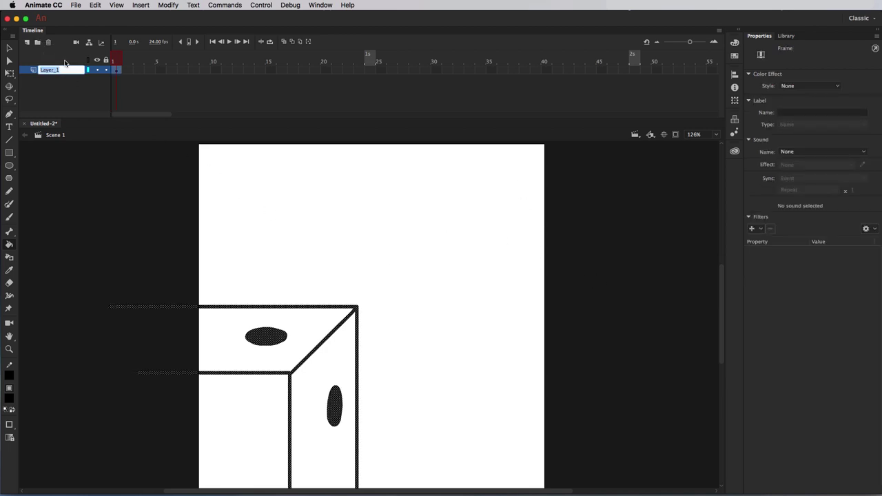
{"action": "type", "text": "BG"}
{"action": "key", "text": "Return"}
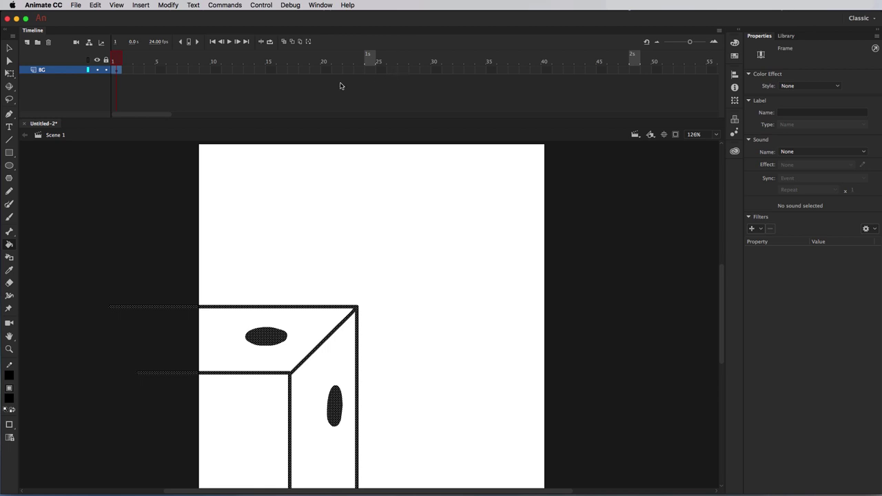
- Extend the BG layer to frame 25 with an inserted frame, play the timeline and return to frame 1
{"action": "left_click", "coordinate": [381, 68]}
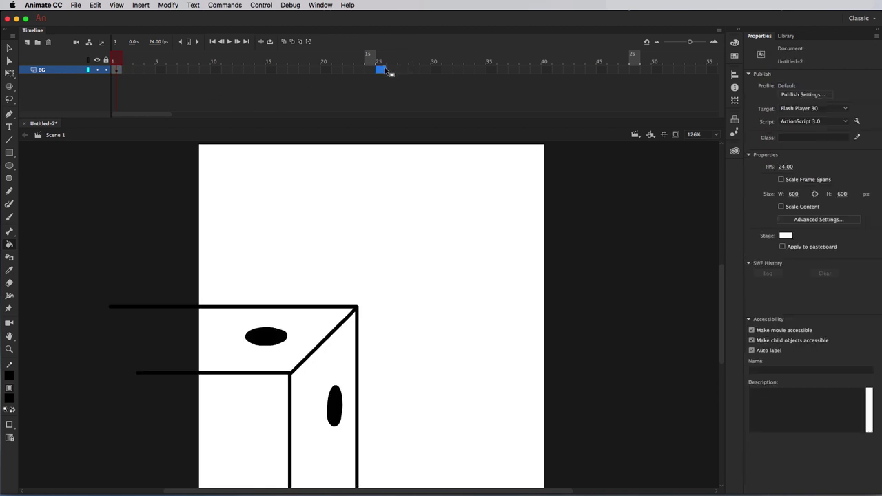
{"action": "right_click", "coordinate": [384, 68]}
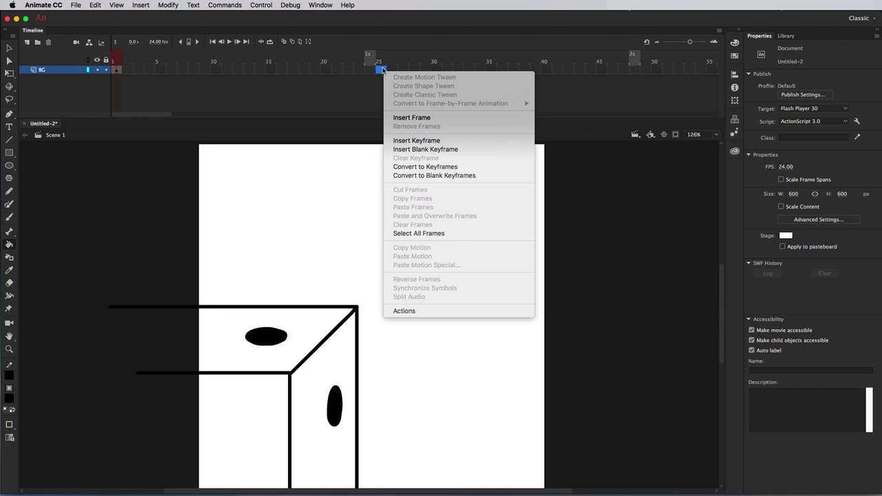
{"action": "left_click", "coordinate": [465, 120]}
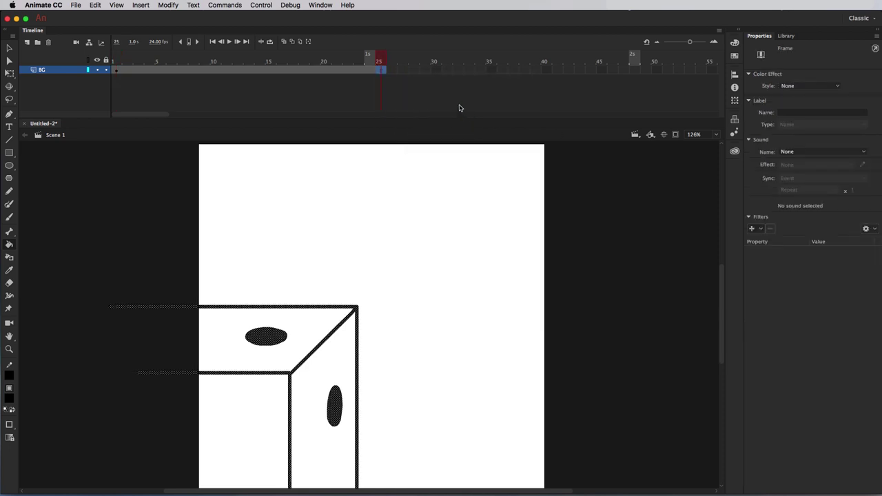
{"action": "key", "text": "Return"}
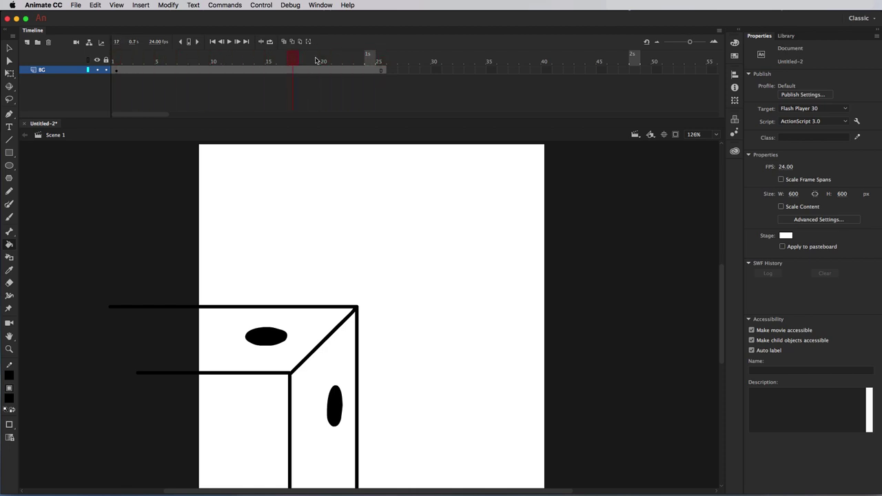
{"action": "left_click", "coordinate": [116, 57]}
- Lock the BG layer and add a new layer named ball above it
{"action": "left_click", "coordinate": [107, 70]}
{"action": "left_click", "coordinate": [27, 43]}
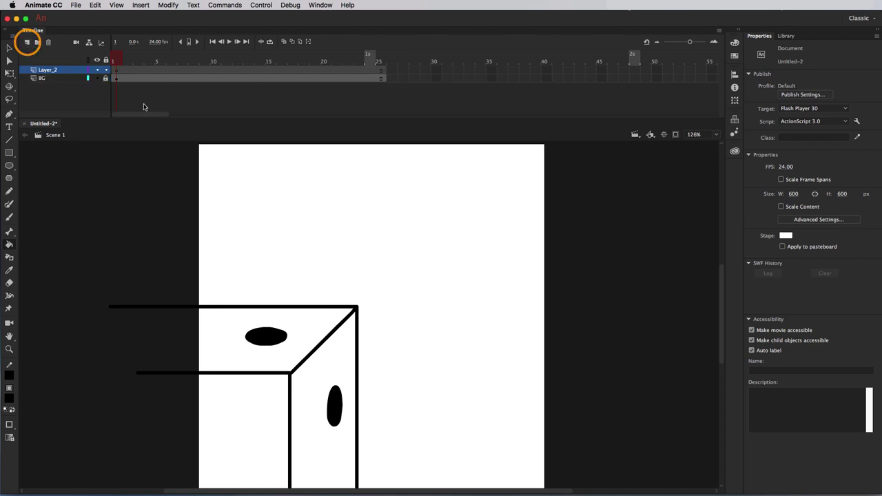
{"action": "double_click", "coordinate": [62, 71]}
{"action": "type", "text": "ball"}
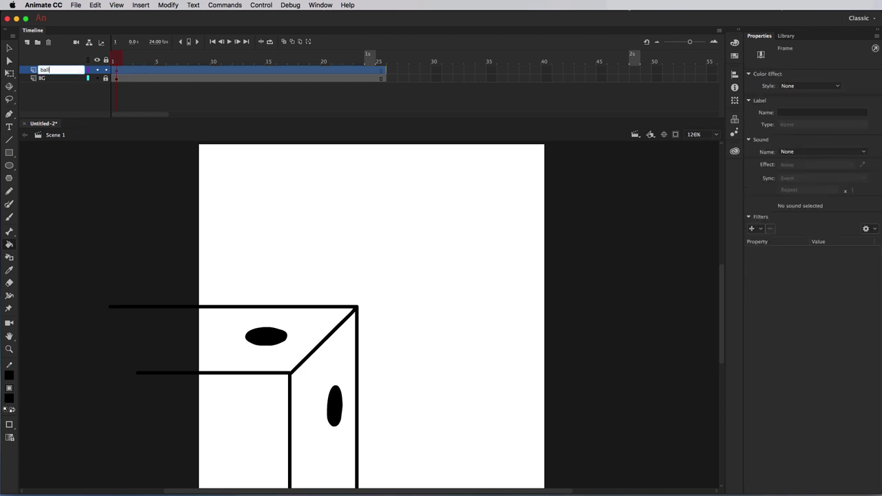
{"action": "key", "text": "Return"}
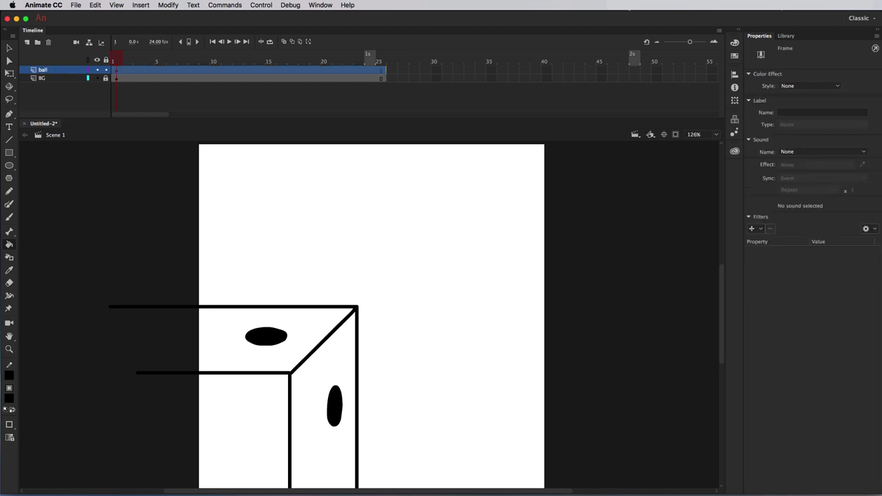
- Brush a small closed black ball outline above the box's top hole in frame 1 of the ball layer, redoing the first attempt
{"action": "left_click", "coordinate": [117, 71]}
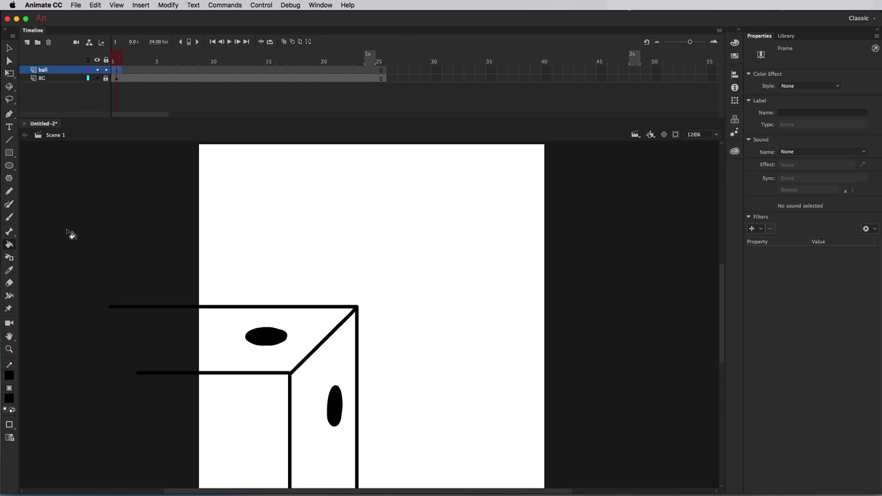
{"action": "left_click", "coordinate": [10, 217]}
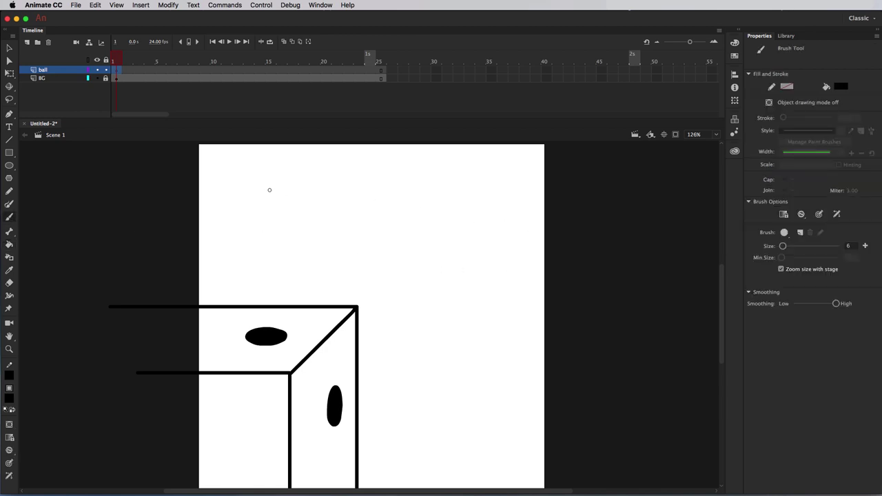
{"action": "mouse_move", "coordinate": [270, 189]}
{"action": "left_mouse_down"}
{"action": "mouse_move", "coordinate": [259, 206]}
{"action": "mouse_move", "coordinate": [281, 201]}
{"action": "mouse_move", "coordinate": [273, 186]}
{"action": "mouse_move", "coordinate": [276, 193]}
{"action": "left_mouse_up"}
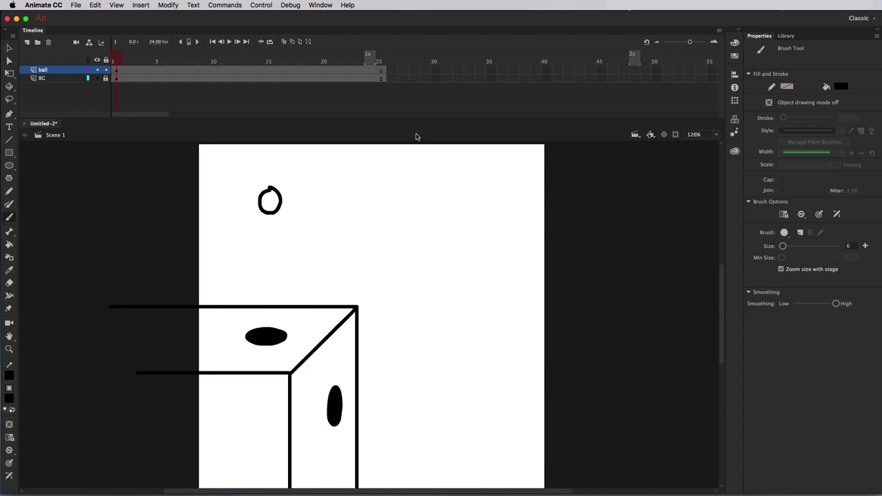
{"action": "key", "text": "super+z"}
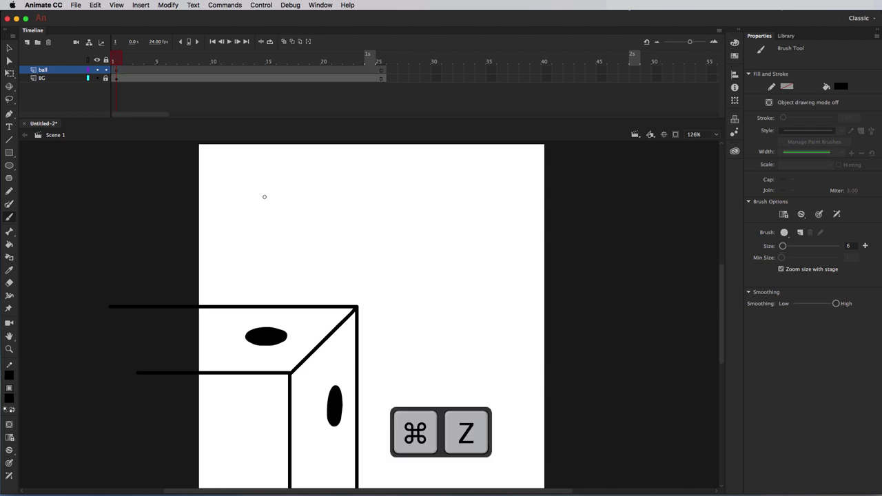
{"action": "mouse_move", "coordinate": [264, 197]}
{"action": "left_mouse_down"}
{"action": "mouse_move", "coordinate": [255, 221]}
{"action": "mouse_move", "coordinate": [272, 214]}
{"action": "mouse_move", "coordinate": [263, 194]}
{"action": "left_mouse_up"}
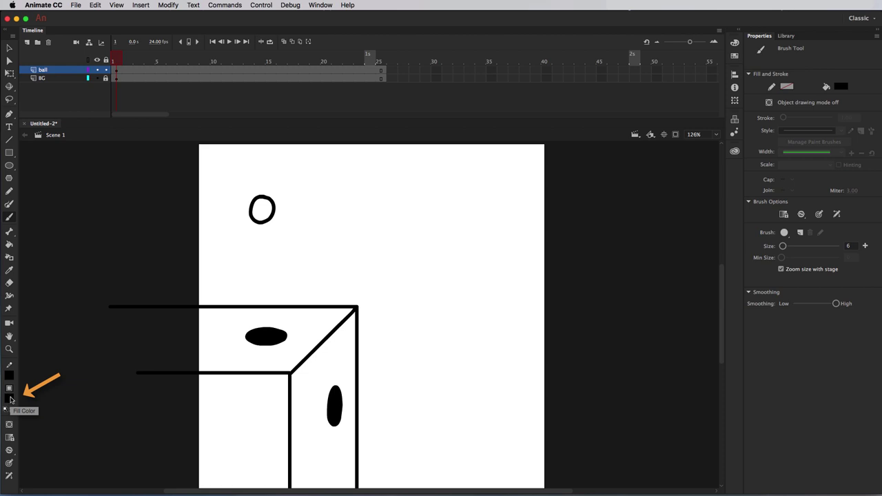
- Set the fill colour to green #009966 and fill the inside of the ball outline with it
{"action": "left_click", "coordinate": [9, 398]}
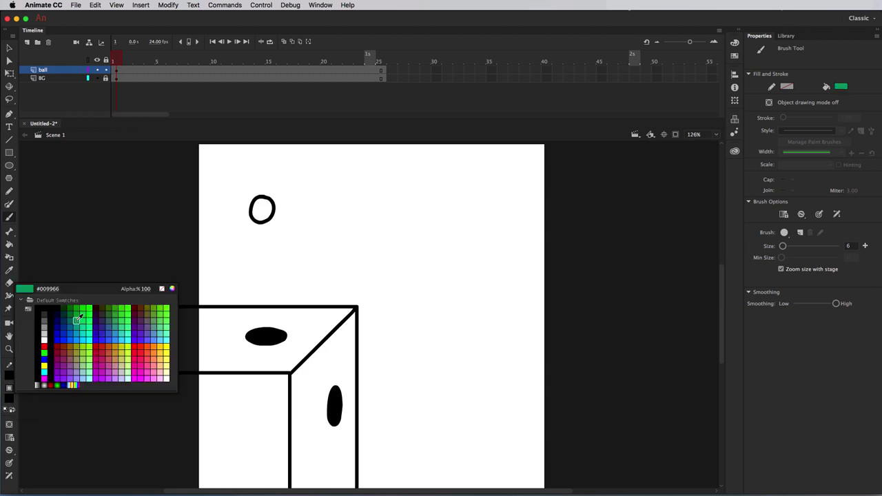
{"action": "left_click", "coordinate": [78, 319]}
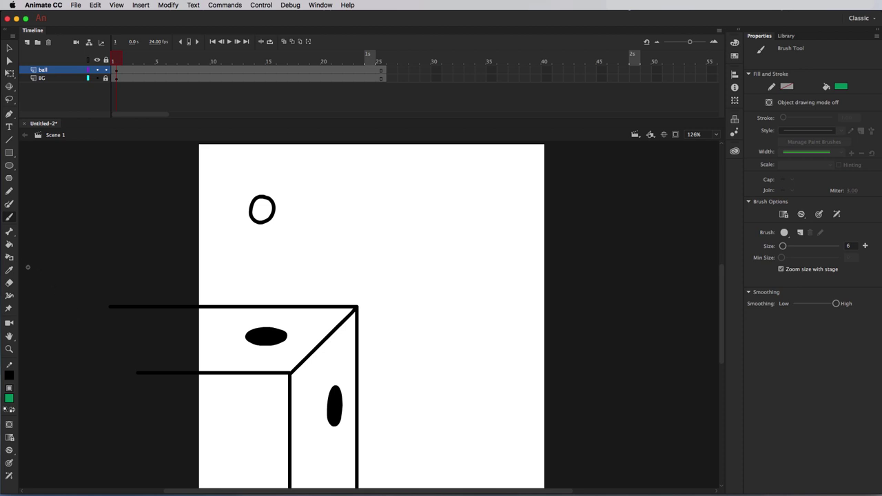
{"action": "left_click", "coordinate": [10, 245]}
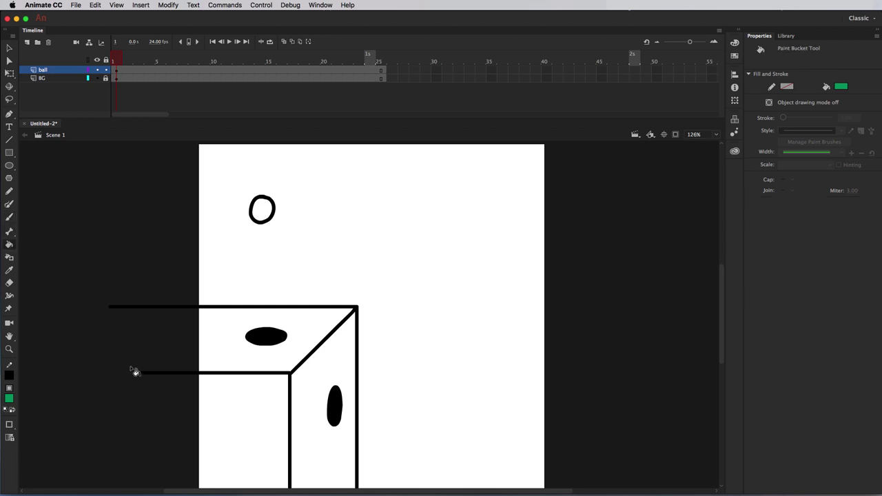
{"action": "left_click", "coordinate": [265, 212]}
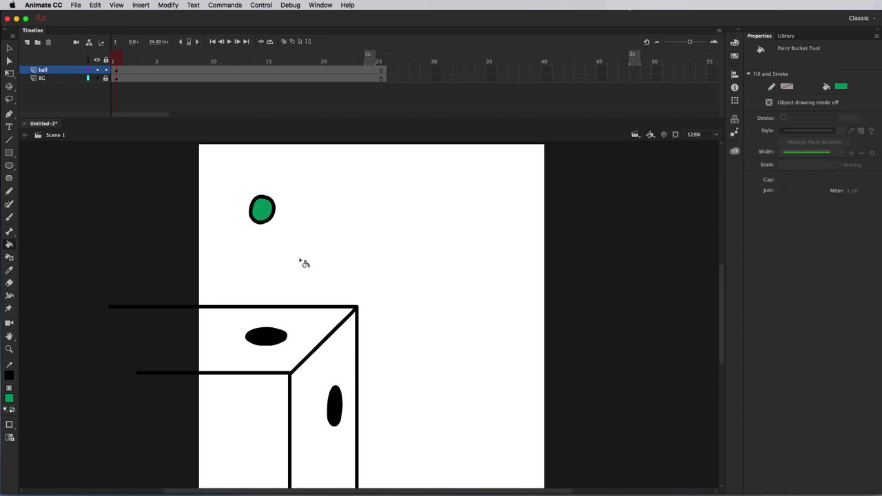
{"action": "left_click_drag", "start_coordinate": [265, 211], "coordinate": [264, 335]}
{"action": "left_click", "coordinate": [593, 400]}
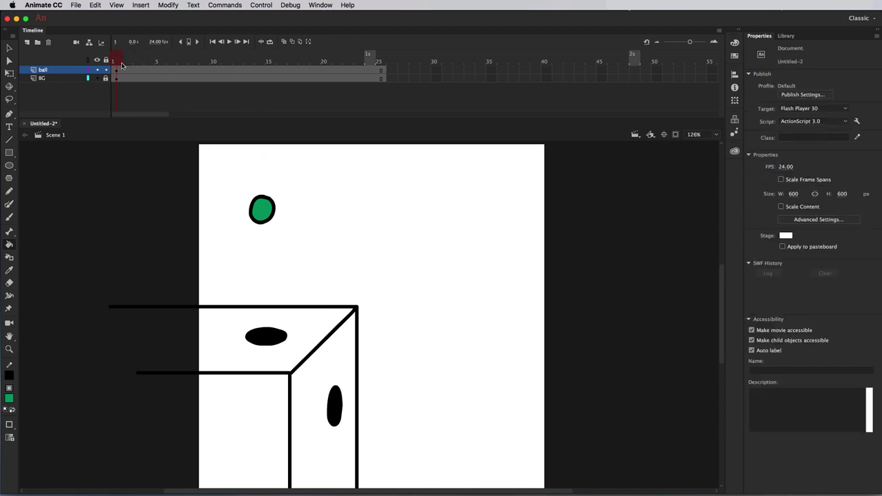
- Insert a keyframe at frame 2 of the ball layer and move the ball straight down to about Y 124
{"action": "left_click", "coordinate": [126, 61]}
{"action": "left_click", "coordinate": [130, 69]}
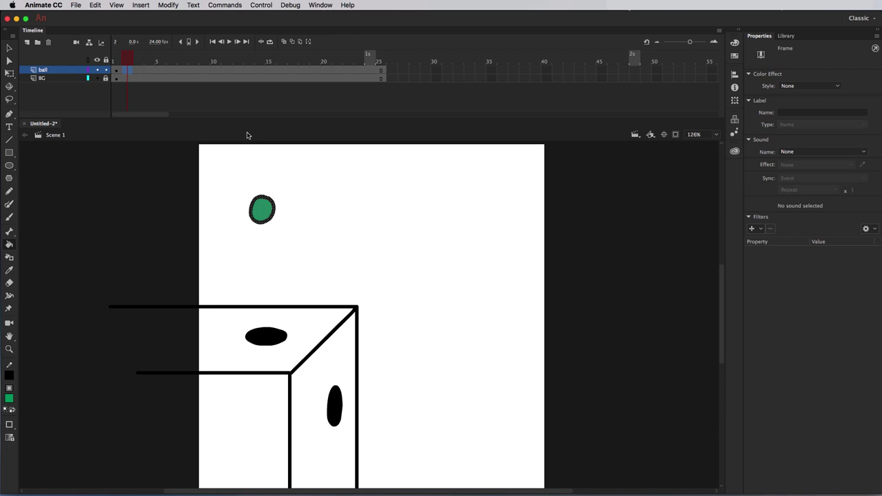
{"action": "key", "text": "F6"}
{"action": "left_click", "coordinate": [10, 48]}
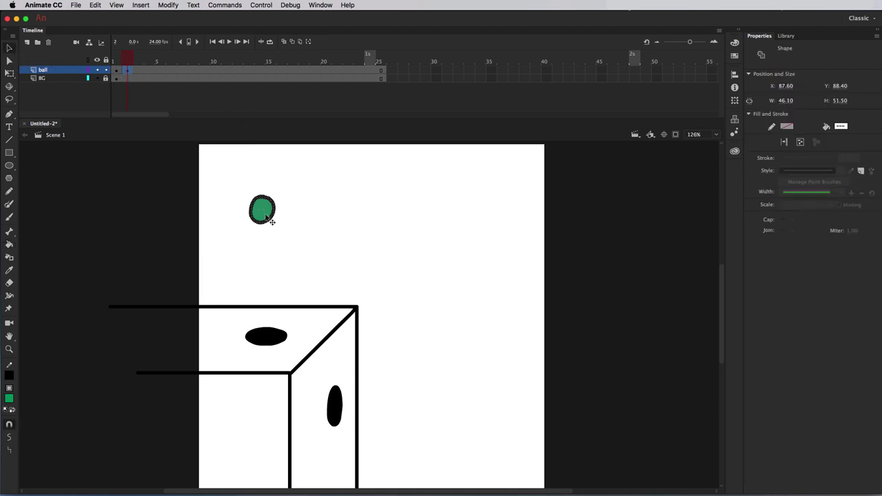
{"action": "left_click_drag", "start_coordinate": [270, 220], "coordinate": [273, 239]}
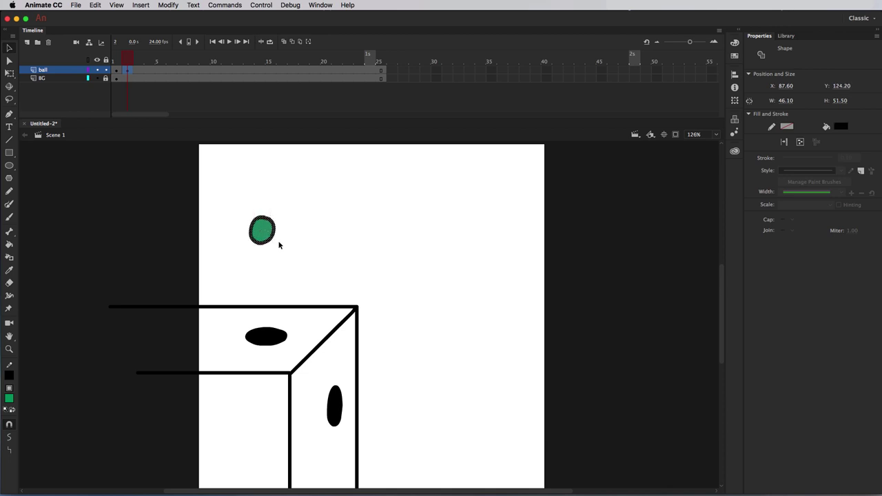
- Add keyframes at frames 3 and 4 of the ball layer, lowering the ball to about Y 162 and Y 208
{"action": "left_click", "coordinate": [139, 71]}
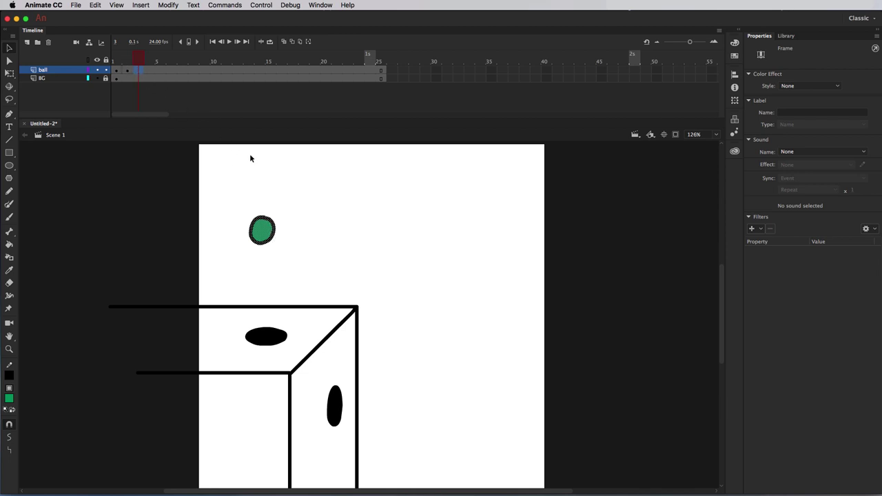
{"action": "left_click_drag", "start_coordinate": [263, 232], "coordinate": [262, 253]}
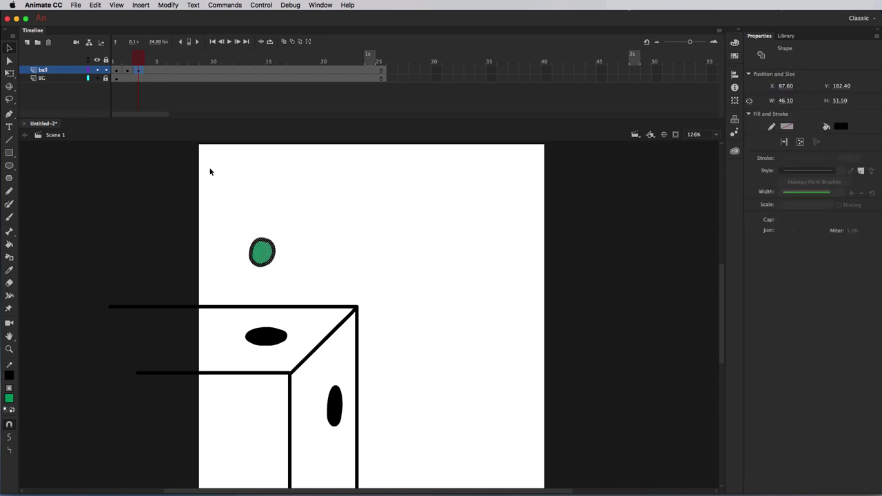
{"action": "left_click", "coordinate": [151, 71]}
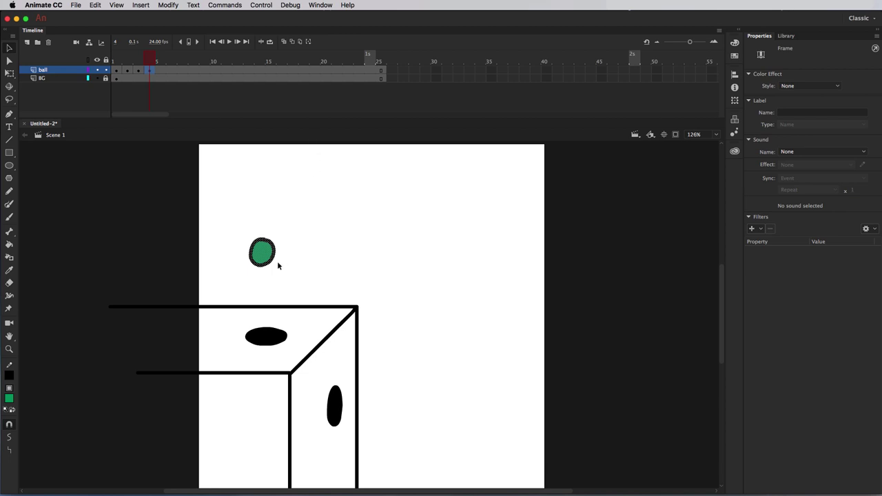
{"action": "left_click_drag", "start_coordinate": [274, 261], "coordinate": [274, 287]}
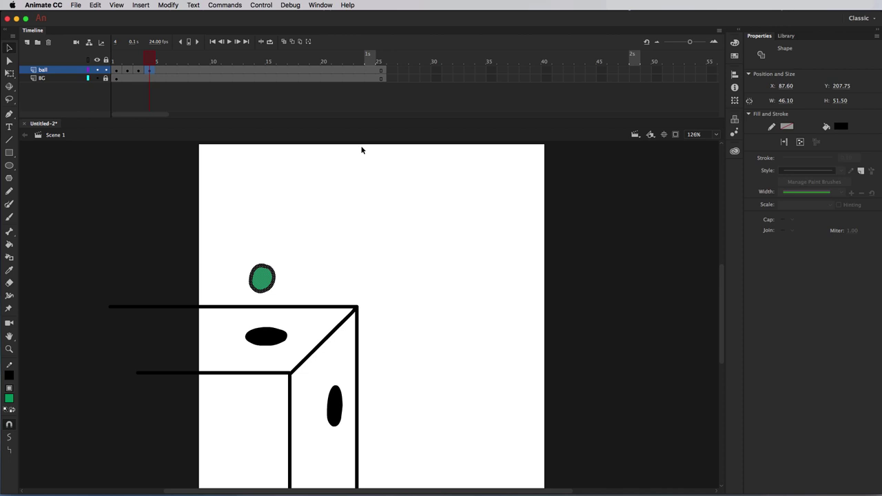
- Insert a blank keyframe at frame 5 of the ball layer and turn on onion skinning
{"action": "left_click", "coordinate": [158, 71]}
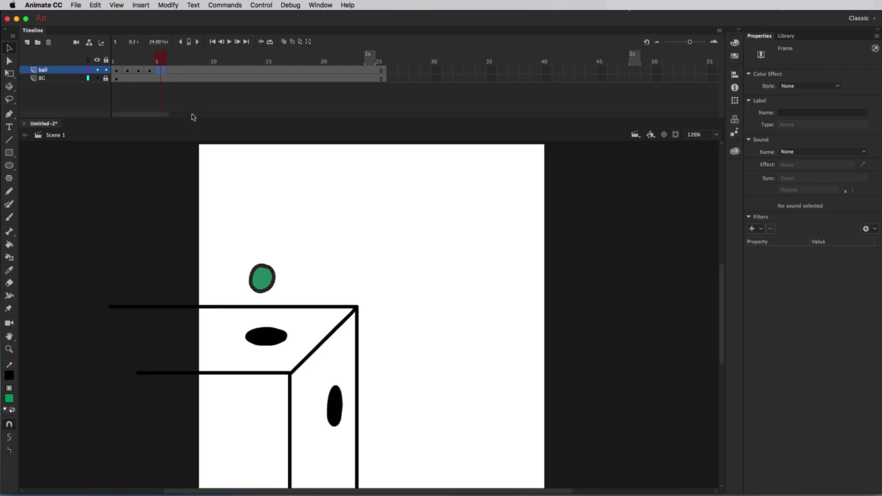
{"action": "right_click", "coordinate": [162, 70]}
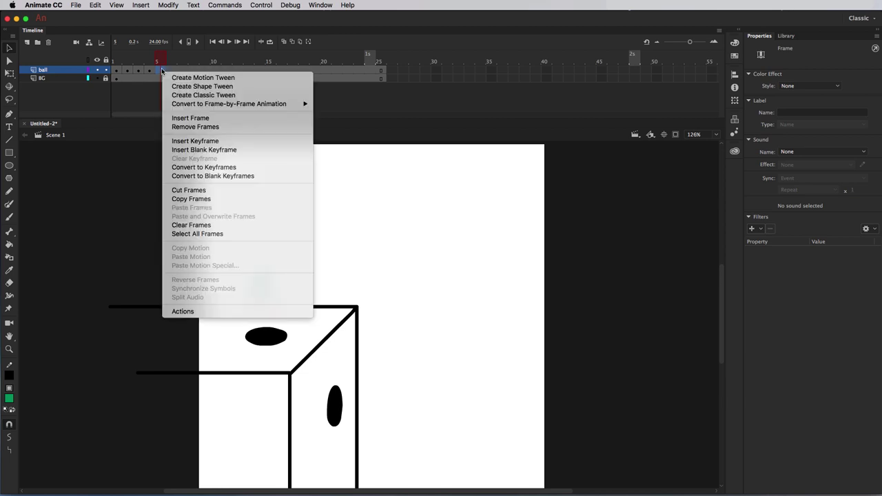
{"action": "left_click", "coordinate": [251, 150]}
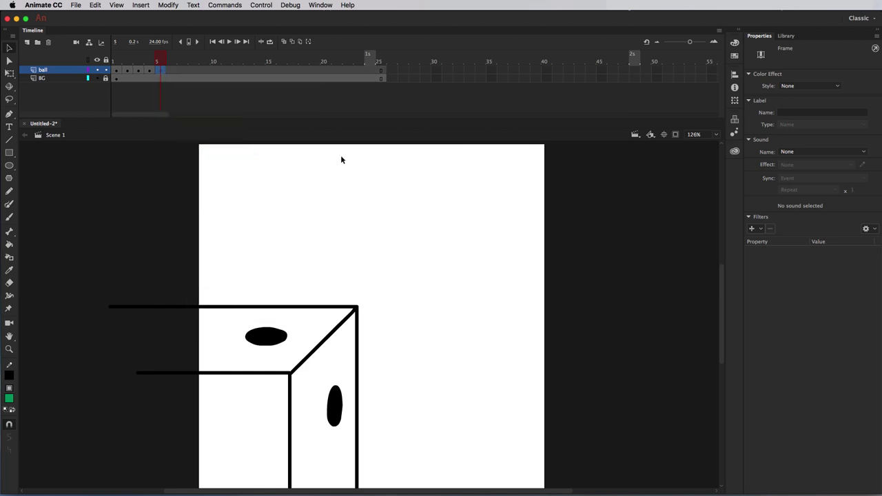
{"action": "left_click", "coordinate": [284, 42]}
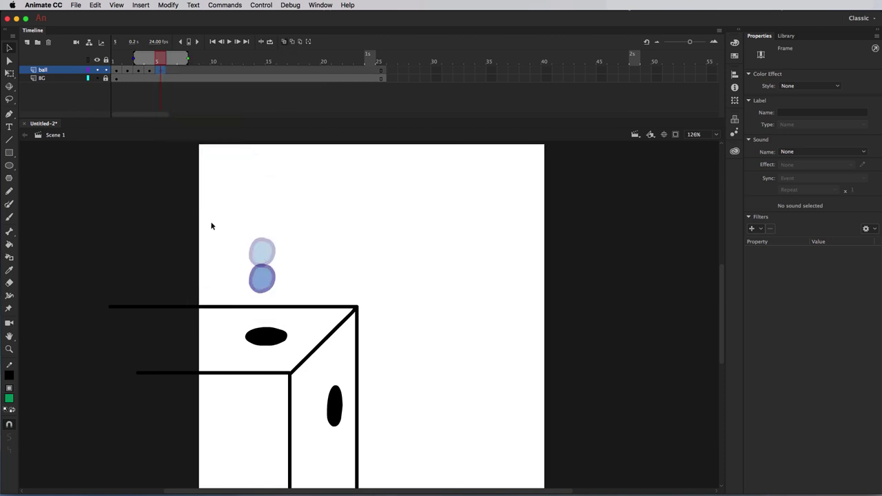
- Set the brush's fill colour to black and paint a narrow upright oval outline over the lower onion-skinned ball in frame 5
{"action": "left_click", "coordinate": [10, 219]}
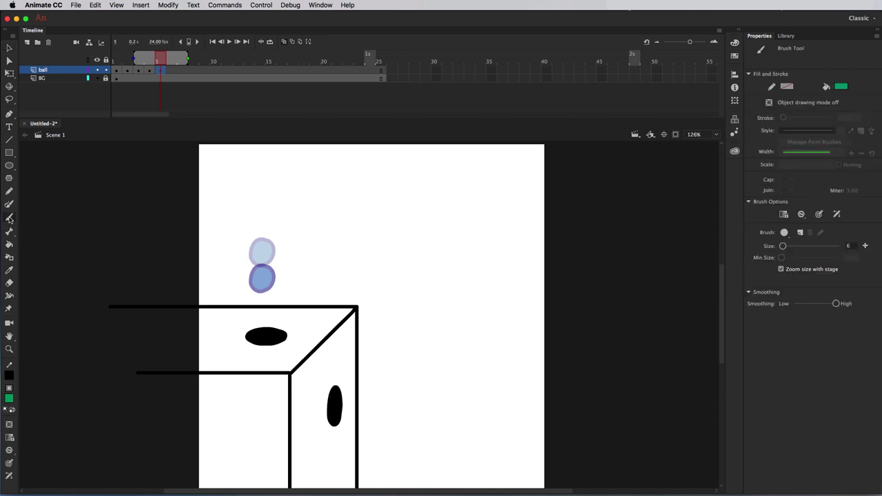
{"action": "left_click", "coordinate": [9, 400]}
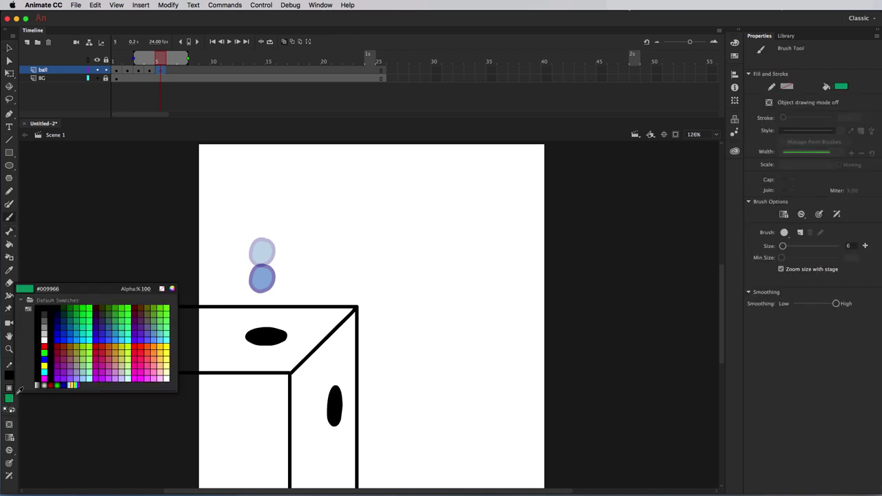
{"action": "left_click", "coordinate": [39, 306]}
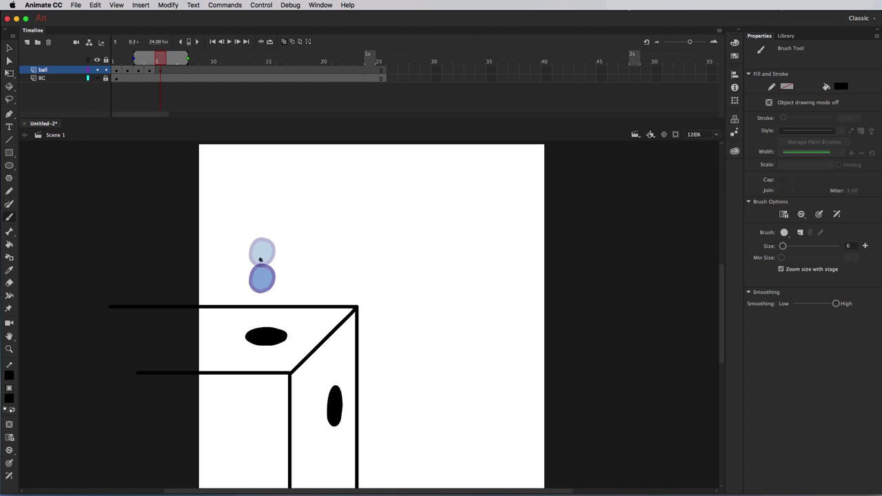
{"action": "mouse_move", "coordinate": [260, 259]}
{"action": "left_mouse_down"}
{"action": "mouse_move", "coordinate": [255, 281]}
{"action": "mouse_move", "coordinate": [269, 282]}
{"action": "mouse_move", "coordinate": [259, 258]}
{"action": "left_mouse_up"}
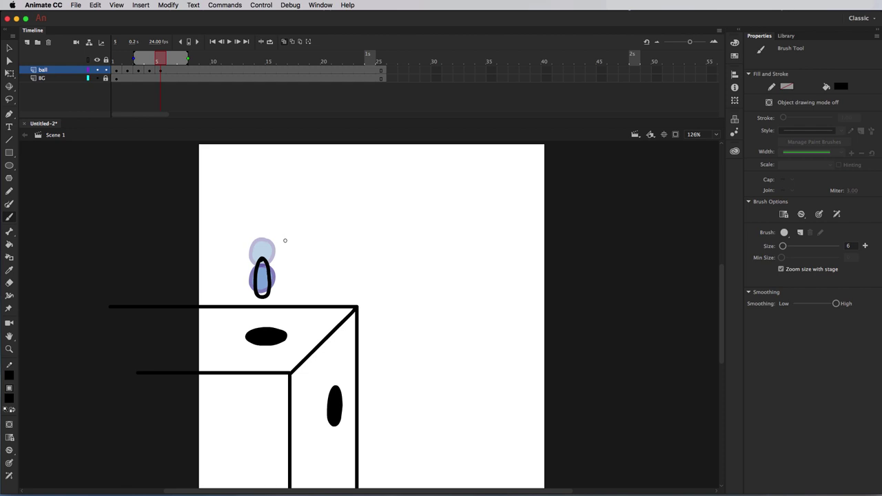
- Widen the painted oval outline slightly with the Free Transform tool and deselect it
{"action": "left_click", "coordinate": [10, 73]}
{"action": "left_click_drag", "start_coordinate": [239, 252], "coordinate": [276, 277]}
{"action": "left_click", "coordinate": [301, 254]}
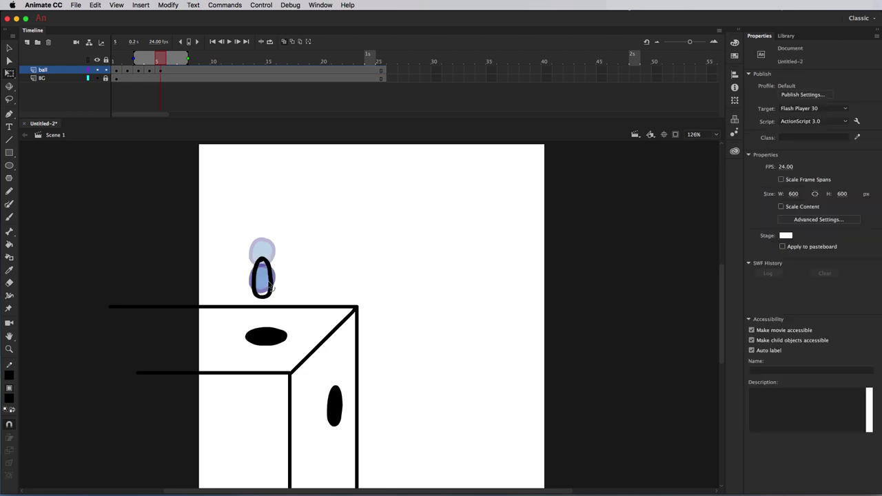
- Fill the oval with the same green as the earlier balls and move it down just above the top hole, at about Y 245
{"action": "left_click", "coordinate": [11, 401]}
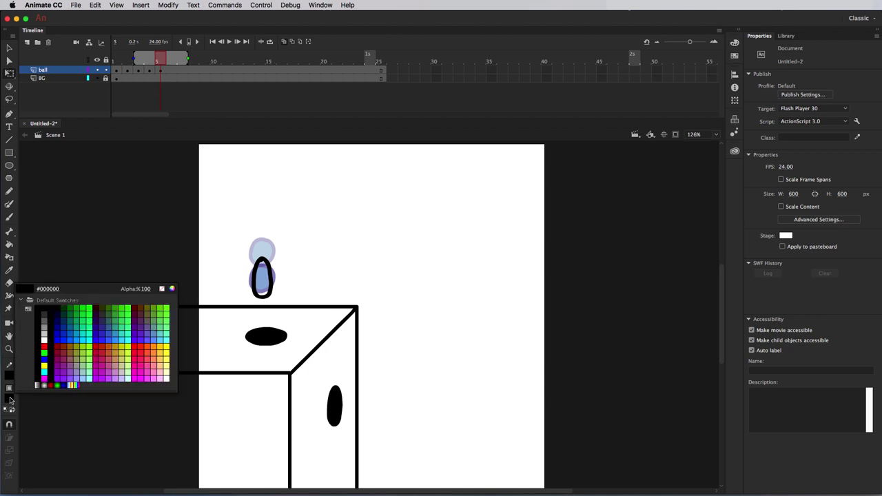
{"action": "left_click", "coordinate": [79, 323]}
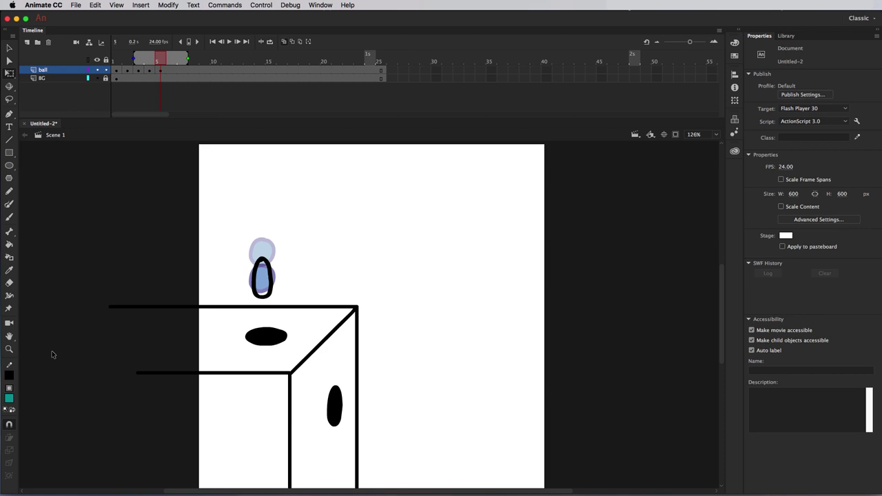
{"action": "left_click", "coordinate": [11, 401]}
{"action": "left_click", "coordinate": [77, 319]}
{"action": "left_click", "coordinate": [10, 245]}
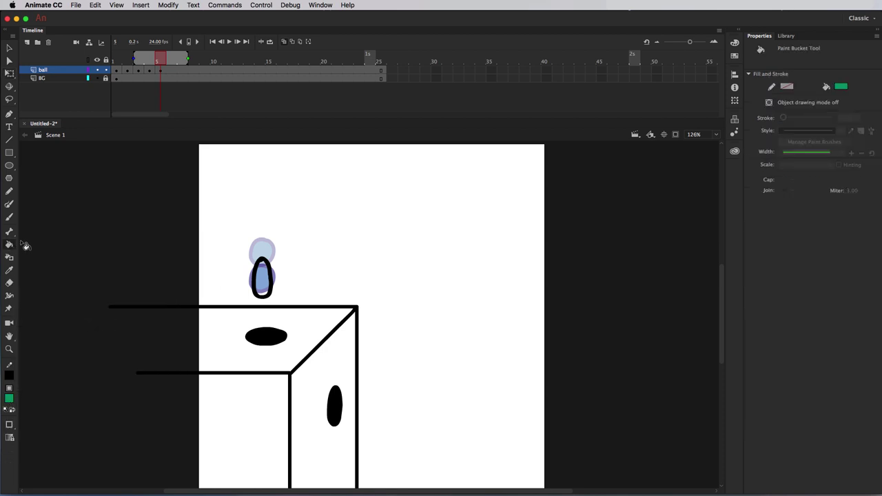
{"action": "left_click", "coordinate": [265, 279]}
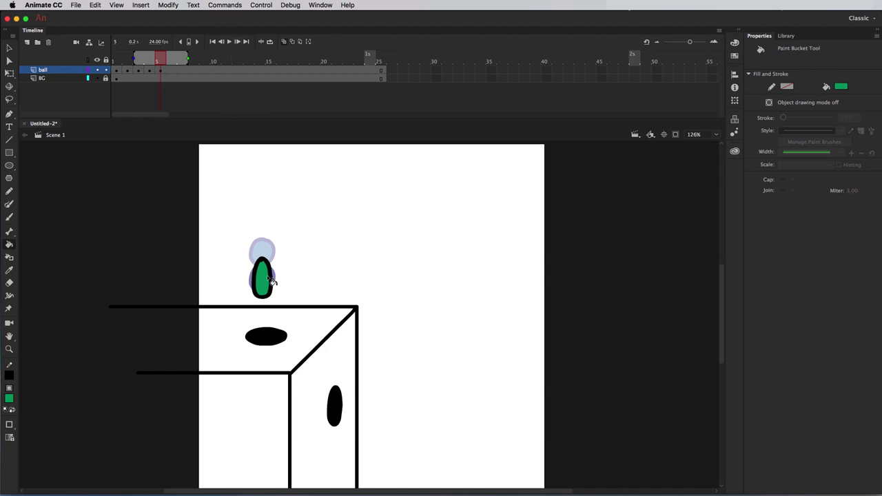
{"action": "left_click", "coordinate": [9, 48]}
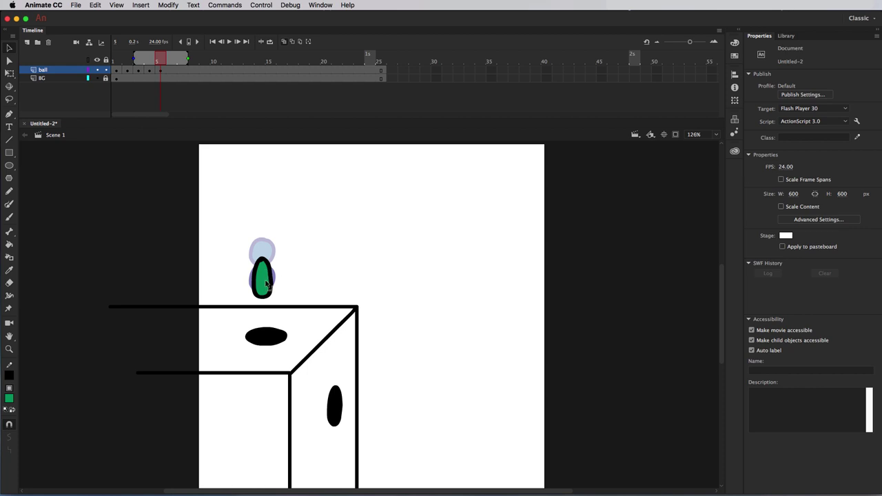
{"action": "mouse_move", "coordinate": [238, 253]}
{"action": "left_mouse_down"}
{"action": "mouse_move", "coordinate": [288, 305]}
{"action": "mouse_move", "coordinate": [266, 305]}
{"action": "left_mouse_up"}
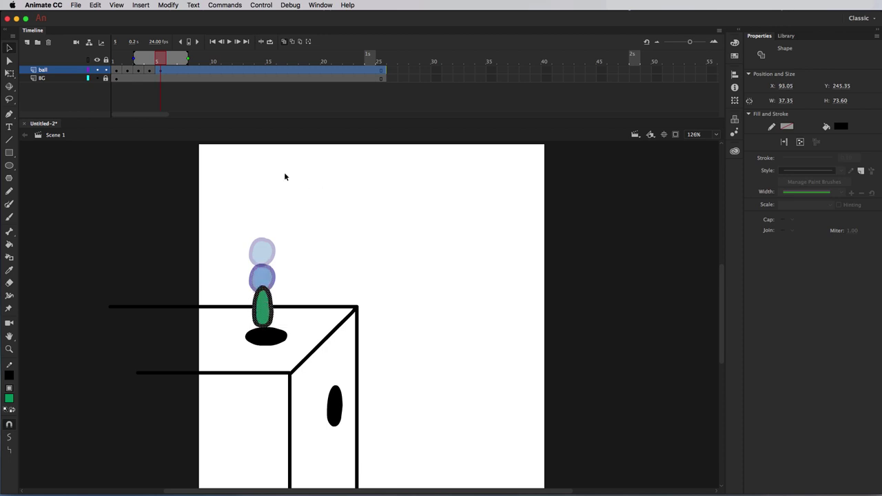
- Insert a keyframe at frame 6 of the ball layer and move the stretched ball down over the top hole to about Y 302
{"action": "left_click", "coordinate": [172, 72]}
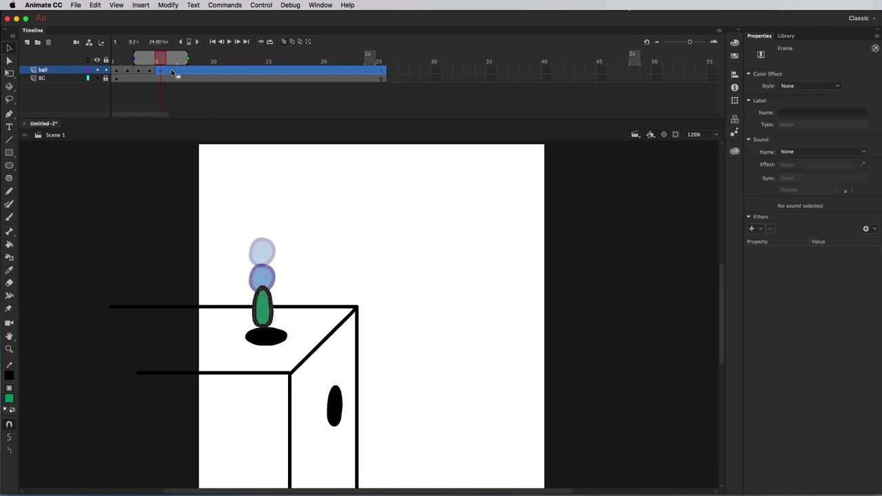
{"action": "left_click", "coordinate": [172, 71]}
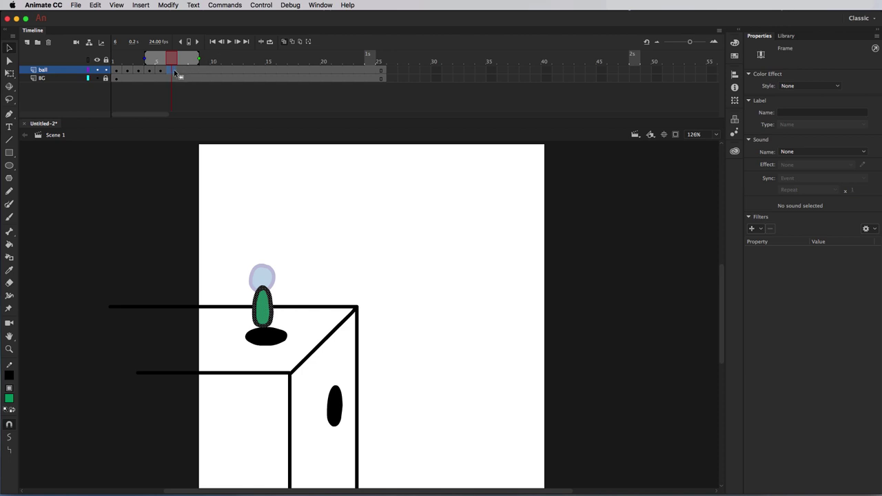
{"action": "right_click", "coordinate": [174, 71]}
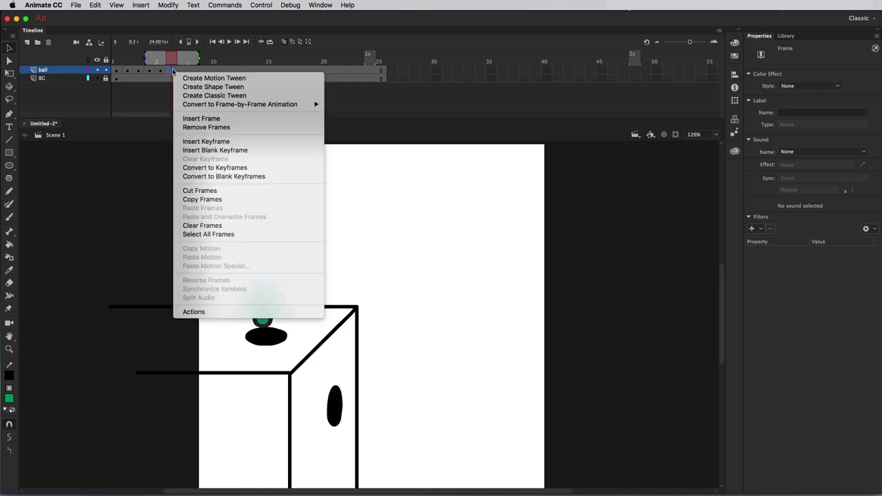
{"action": "left_click", "coordinate": [254, 141]}
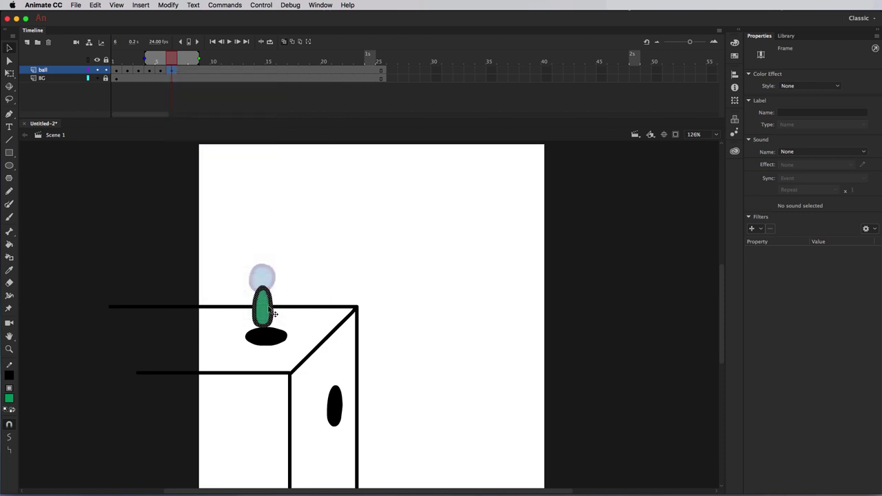
{"action": "left_click_drag", "start_coordinate": [269, 307], "coordinate": [267, 340]}
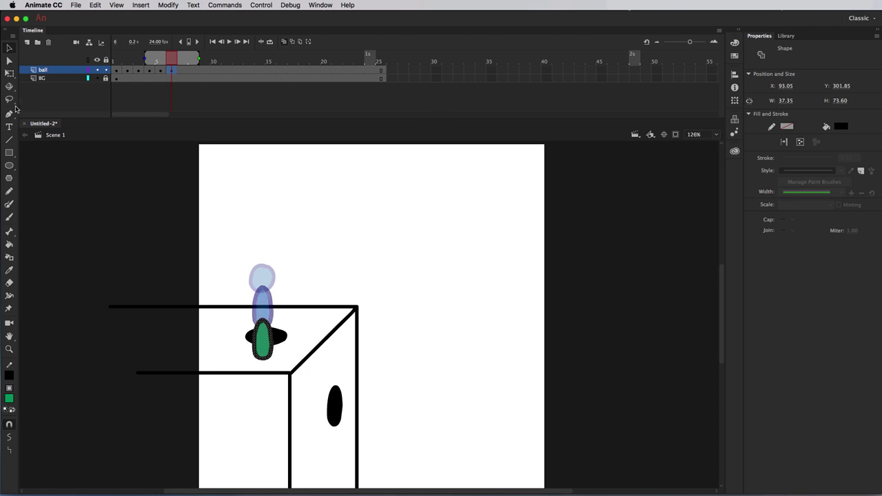
- Lasso the part of the stretched ball that extends below the top hole's lower edge in frame 6 and delete it
{"action": "left_click", "coordinate": [15, 102]}
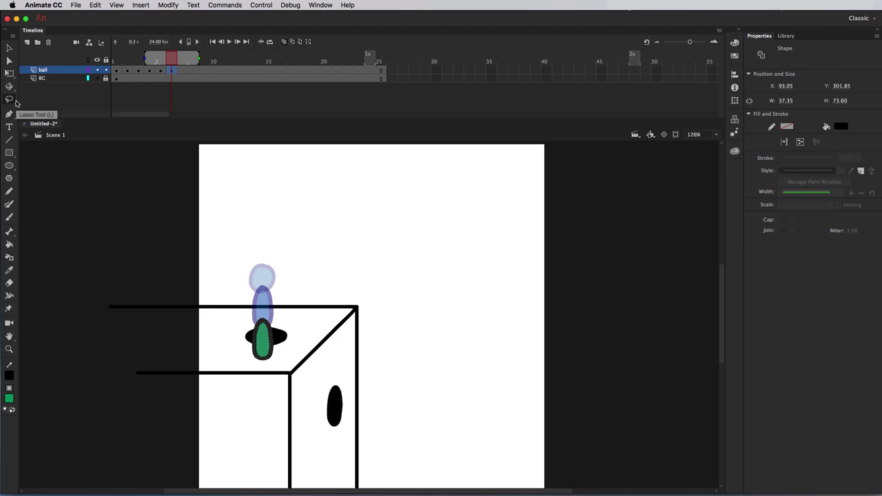
{"action": "key", "text": "super+equal"}
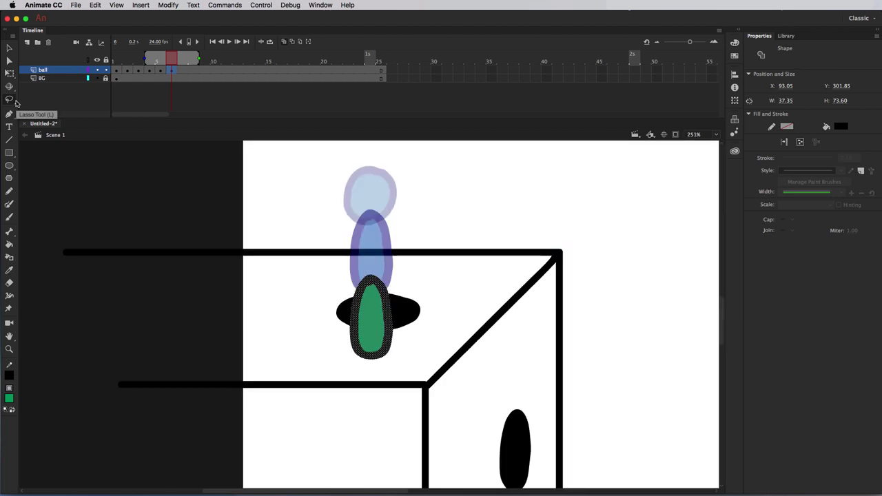
{"action": "left_click", "coordinate": [411, 342]}
{"action": "mouse_move", "coordinate": [348, 324]}
{"action": "left_mouse_down"}
{"action": "mouse_move", "coordinate": [400, 326]}
{"action": "mouse_move", "coordinate": [396, 359]}
{"action": "mouse_move", "coordinate": [377, 371]}
{"action": "mouse_move", "coordinate": [350, 366]}
{"action": "mouse_move", "coordinate": [330, 347]}
{"action": "mouse_move", "coordinate": [349, 324]}
{"action": "left_mouse_up"}
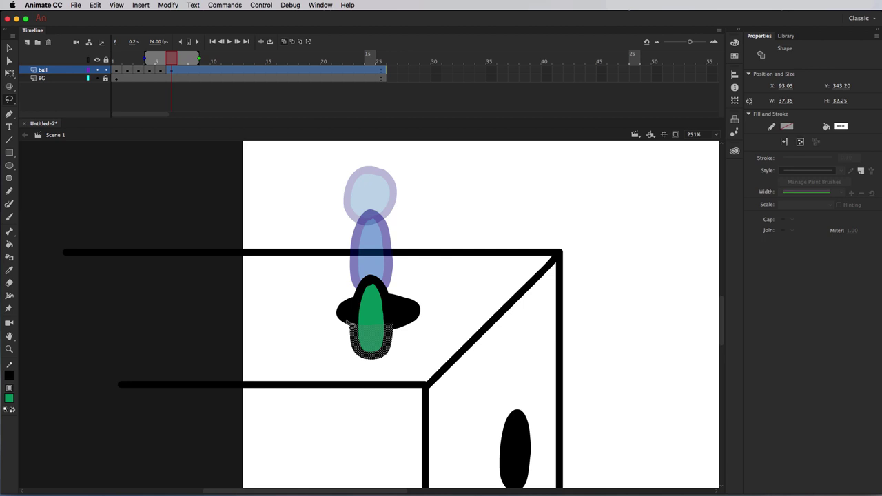
{"action": "key", "text": "Delete"}
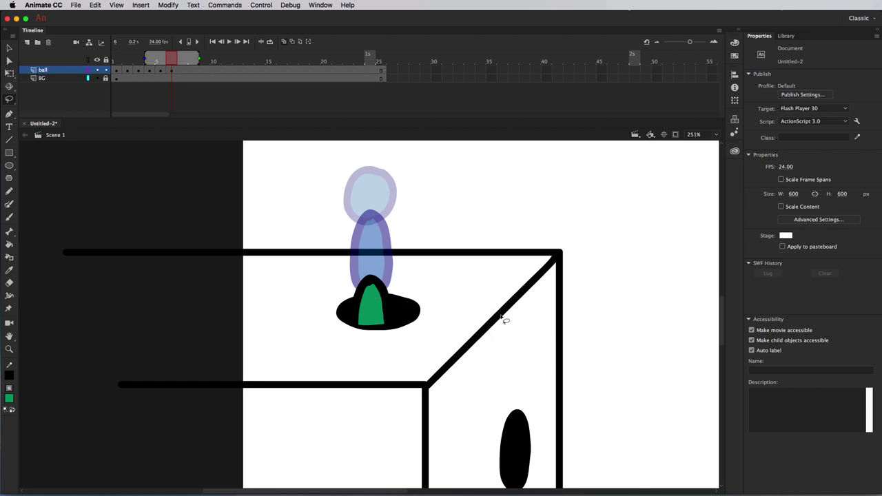
- Insert a blank keyframe at frame 7 of the ball layer
{"action": "left_click_drag", "start_coordinate": [553, 380], "coordinate": [459, 317]}
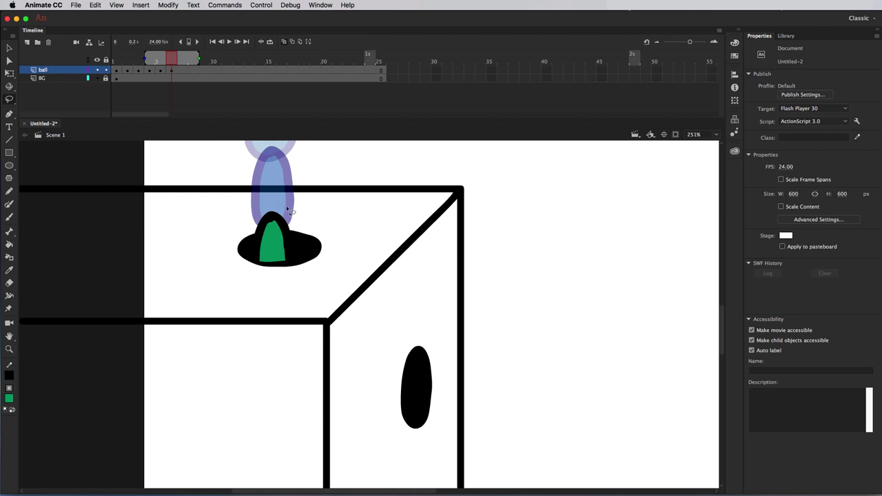
{"action": "left_click", "coordinate": [183, 70]}
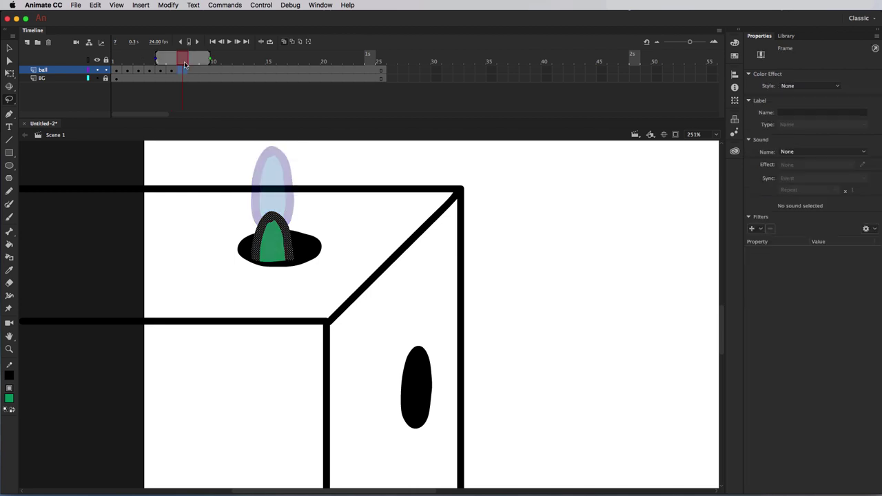
{"action": "right_click", "coordinate": [183, 70]}
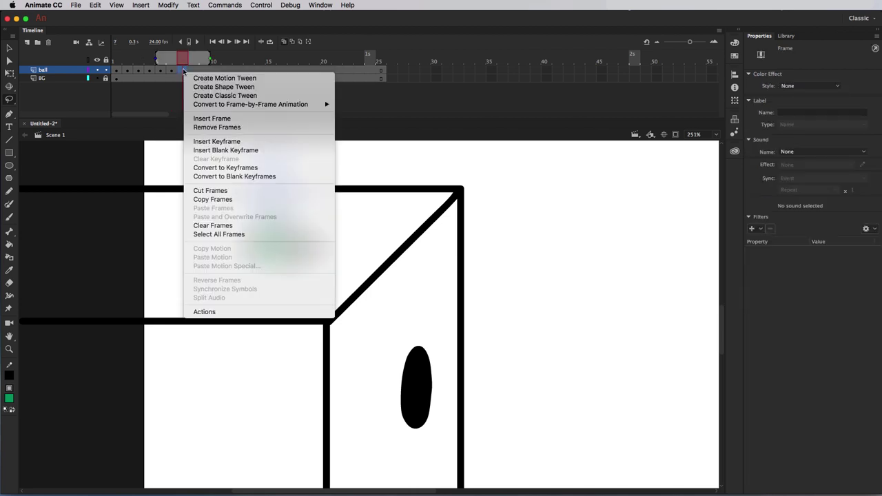
{"action": "left_click", "coordinate": [279, 153]}
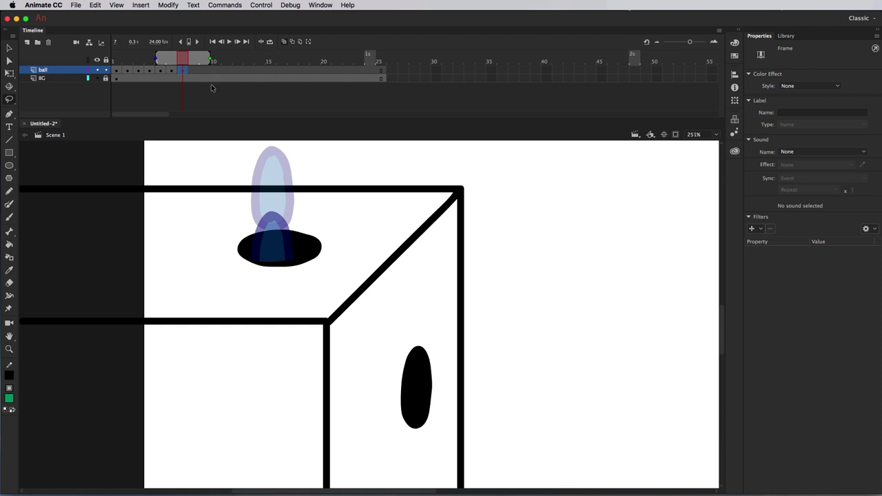
- Insert a keyframe at frame 11 of the ball layer
{"action": "left_click_drag", "start_coordinate": [195, 67], "coordinate": [215, 70]}
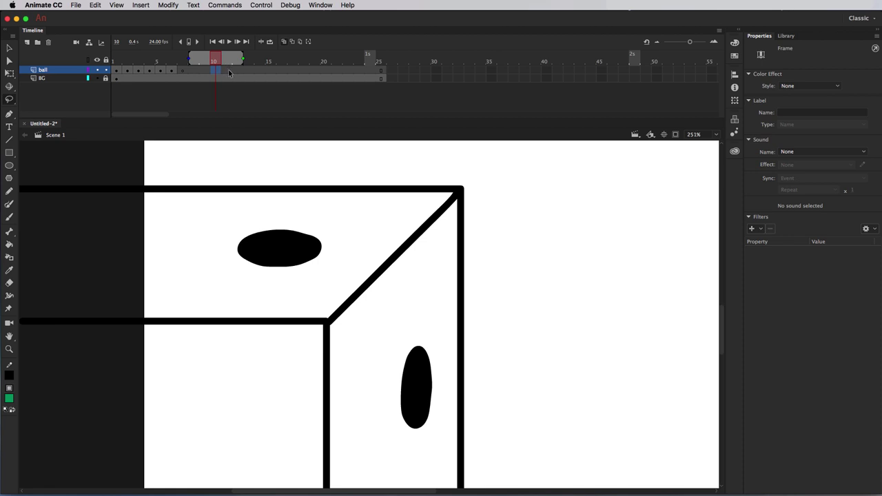
{"action": "left_click", "coordinate": [231, 71]}
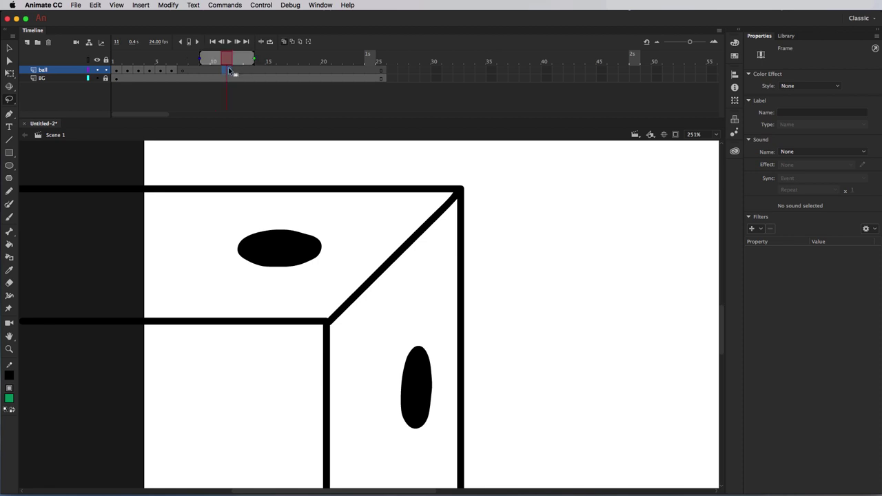
{"action": "right_click", "coordinate": [229, 70]}
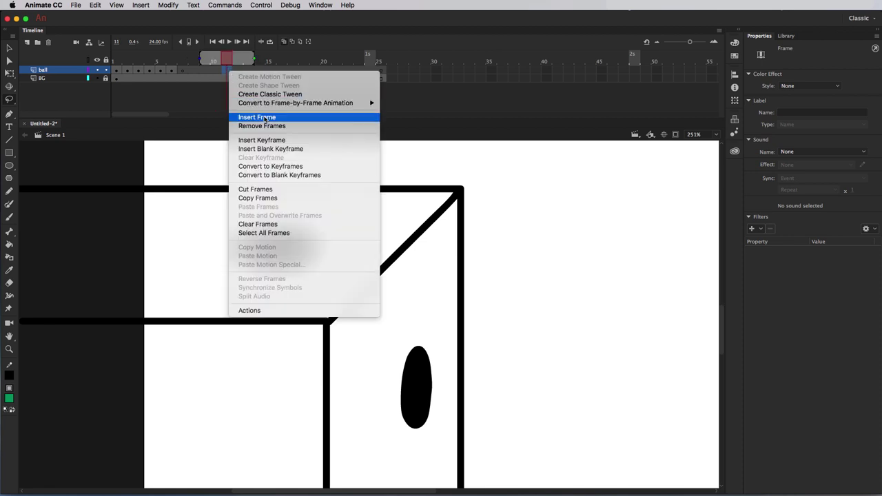
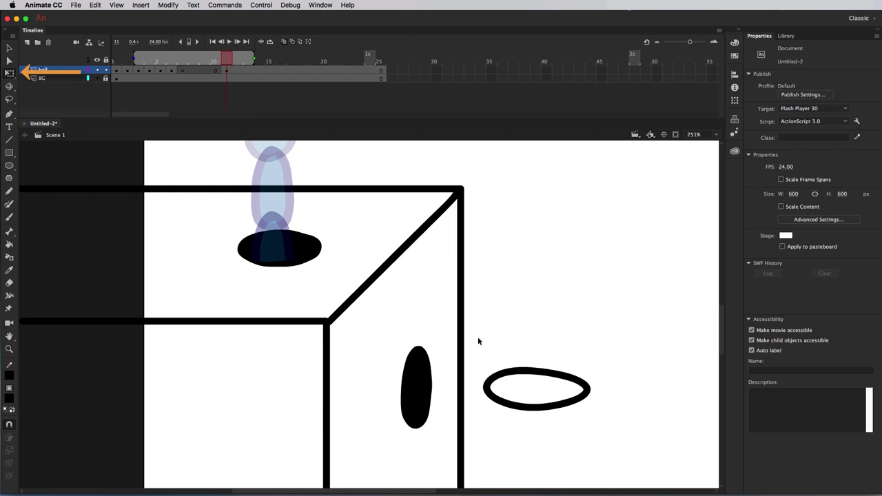
- Narrow the horizontal oval beside the box to about 80 px wide and fill it with the same green as the earlier balls
{"action": "left_click_drag", "start_coordinate": [471, 345], "coordinate": [606, 426]}
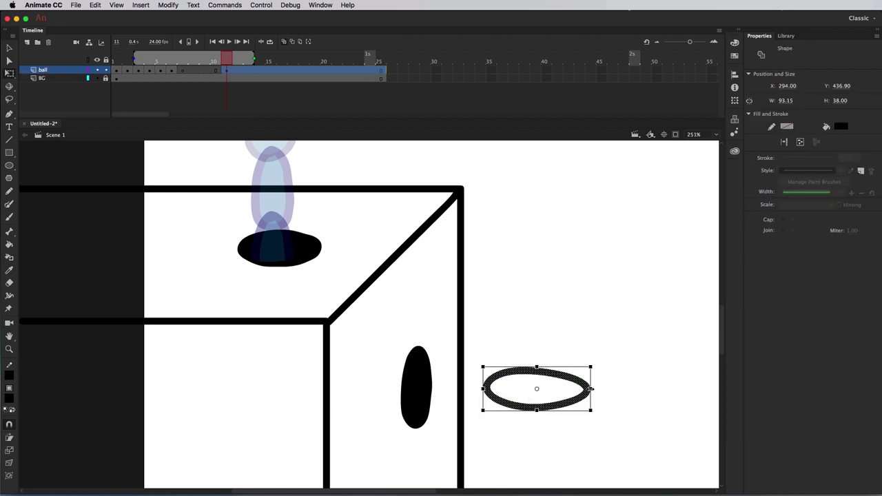
{"action": "left_click_drag", "start_coordinate": [591, 388], "coordinate": [583, 389]}
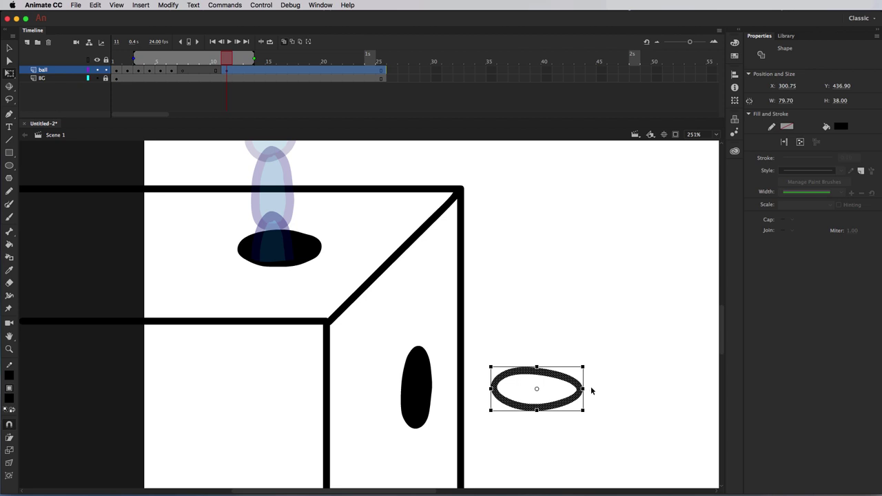
{"action": "left_click", "coordinate": [594, 340]}
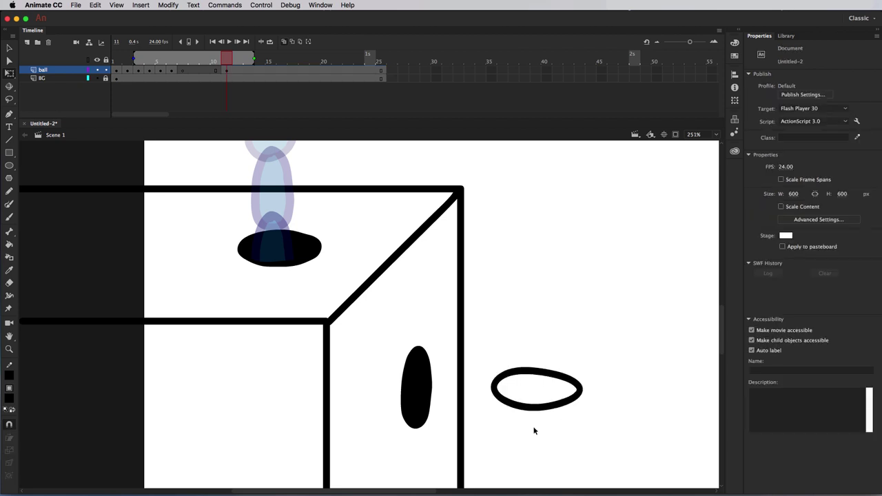
{"action": "left_click", "coordinate": [9, 398]}
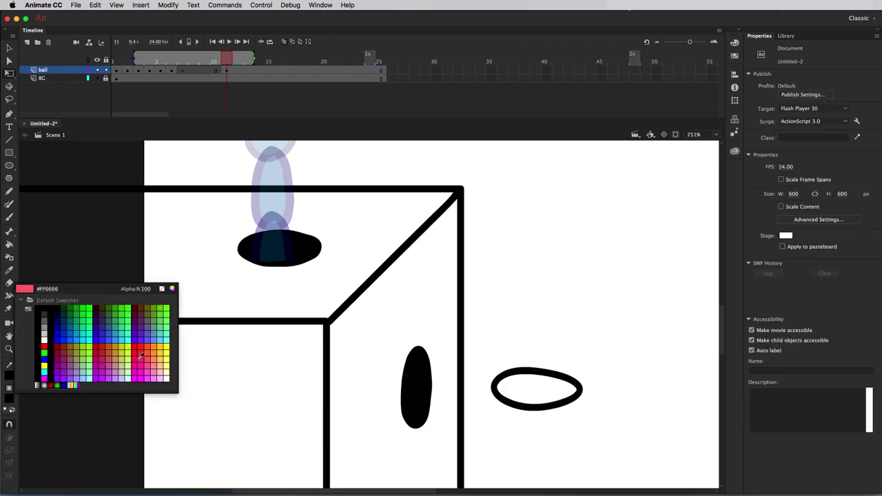
{"action": "left_click", "coordinate": [79, 318]}
{"action": "left_click", "coordinate": [9, 244]}
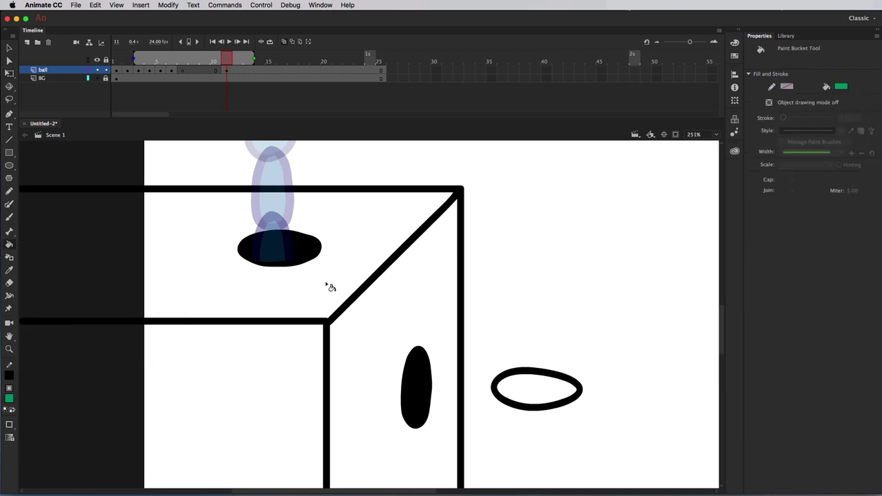
{"action": "left_click", "coordinate": [555, 391]}
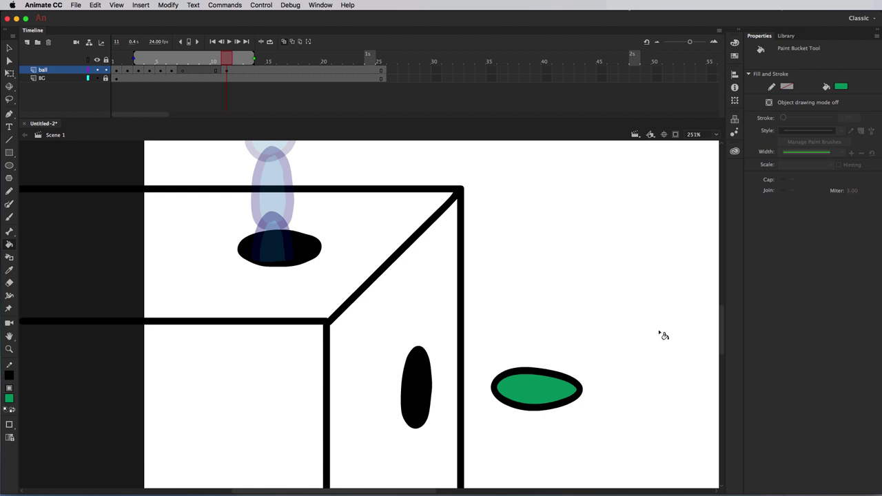
- Insert a keyframe at frame 12 of the ball layer, keeping the green oval beside the box
{"action": "left_click", "coordinate": [237, 70]}
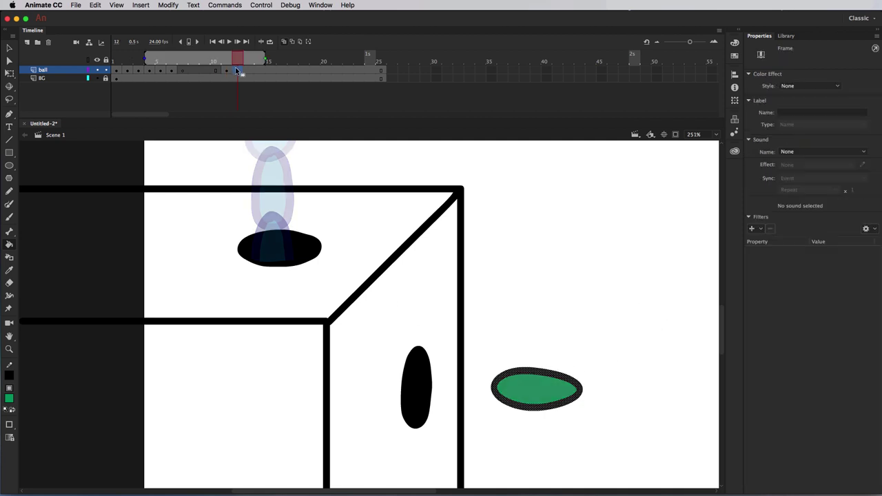
{"action": "right_click", "coordinate": [238, 72]}
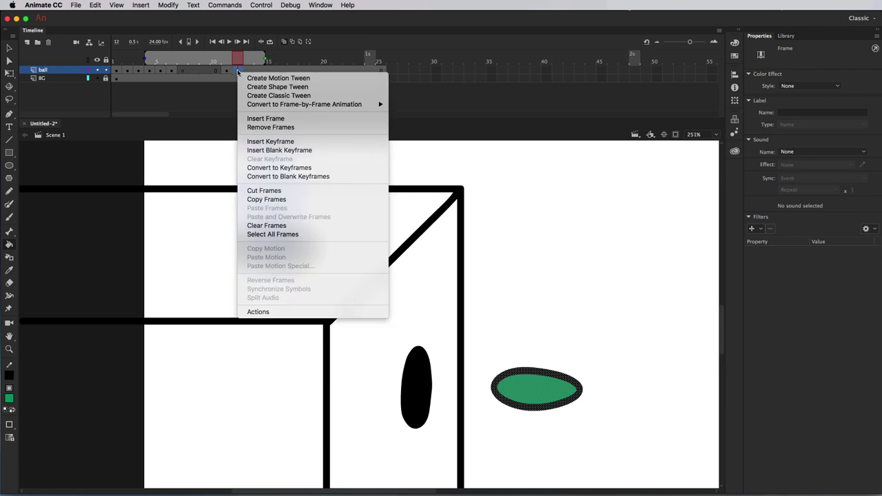
{"action": "left_click", "coordinate": [304, 142]}
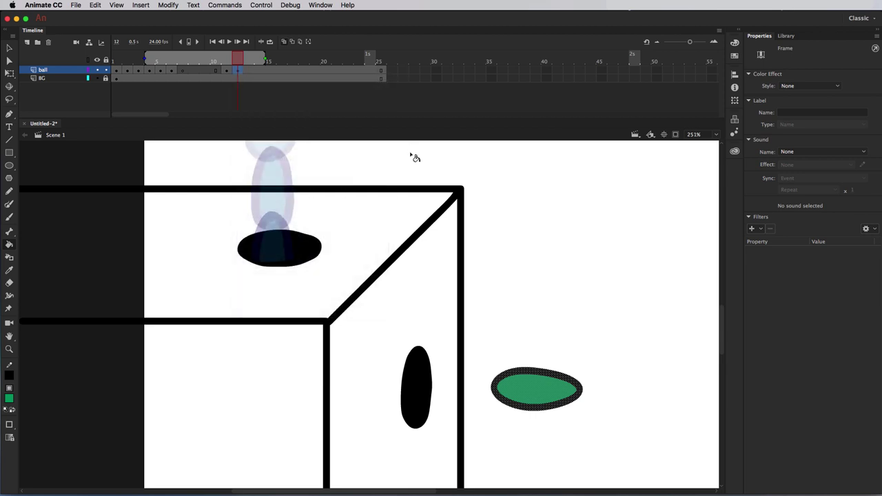
- Turn off onion skinning and move the green oval in frame 11 over the side hole to about X 198
{"action": "left_click_drag", "start_coordinate": [239, 60], "coordinate": [229, 60]}
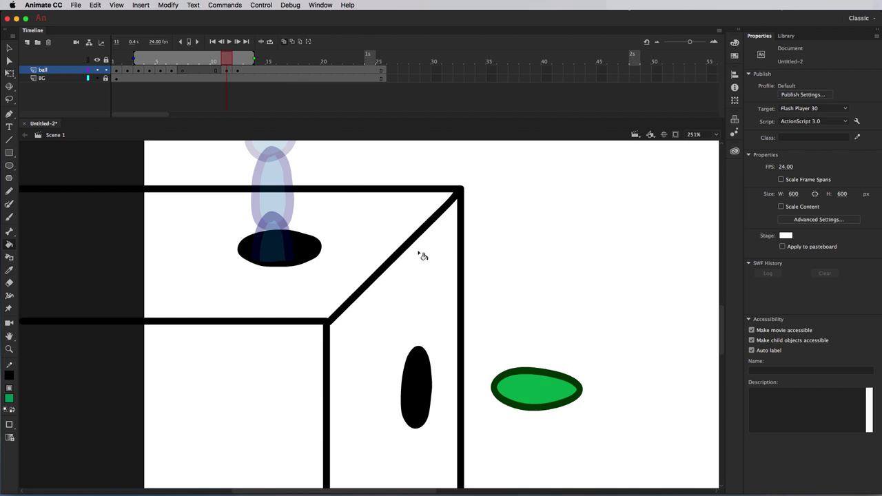
{"action": "left_click", "coordinate": [284, 42]}
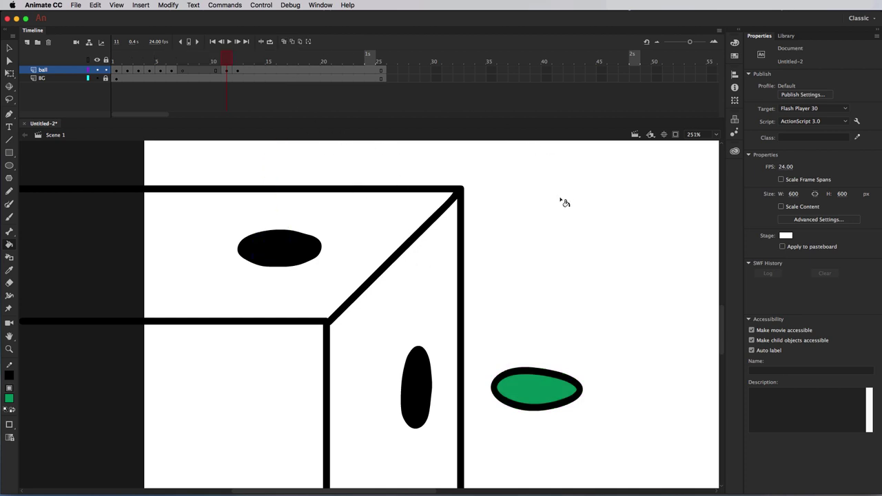
{"action": "left_click", "coordinate": [10, 48]}
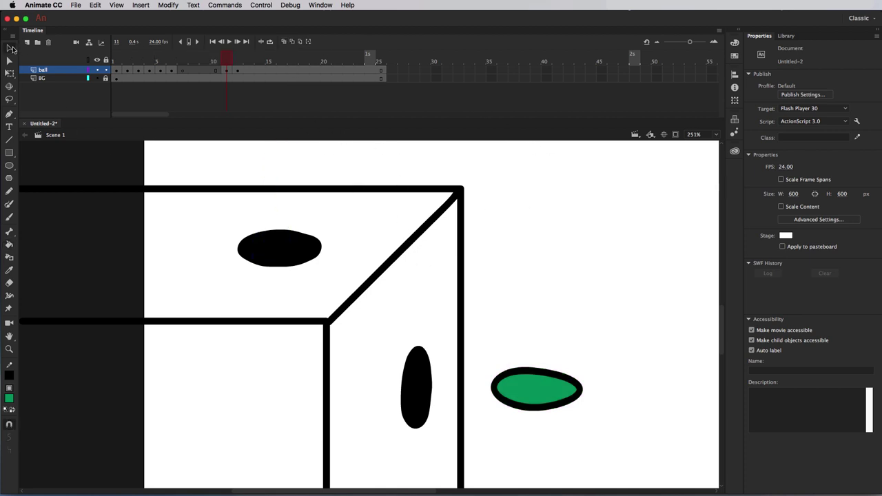
{"action": "left_click_drag", "start_coordinate": [620, 342], "coordinate": [475, 425]}
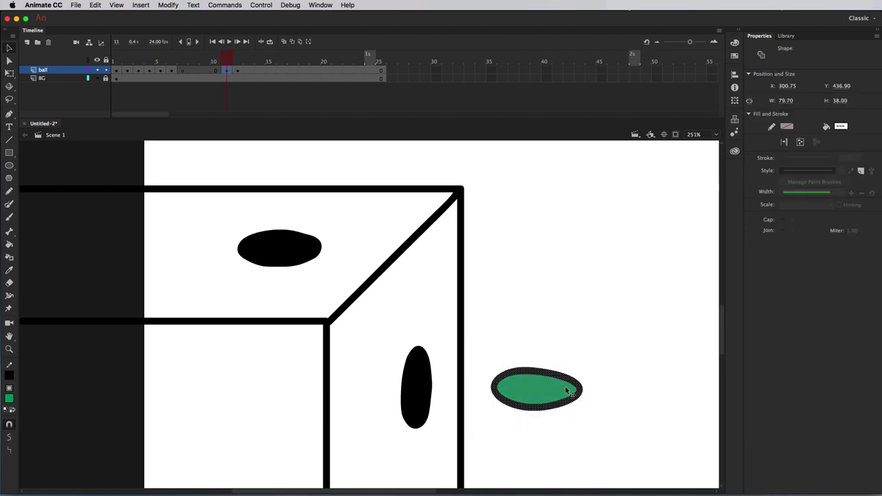
{"action": "left_click_drag", "start_coordinate": [567, 388], "coordinate": [441, 390]}
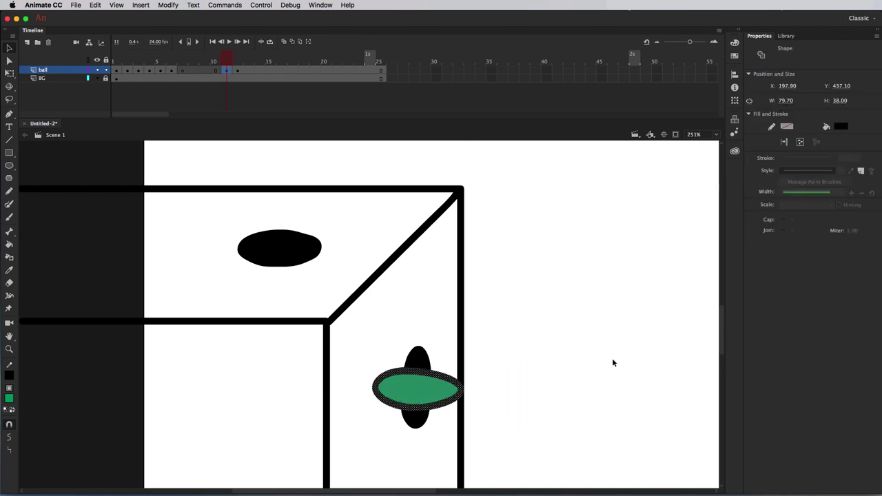
- Lasso the part of the oval that extends past the side hole's left edge in frame 11 and delete it
{"action": "left_click", "coordinate": [10, 100]}
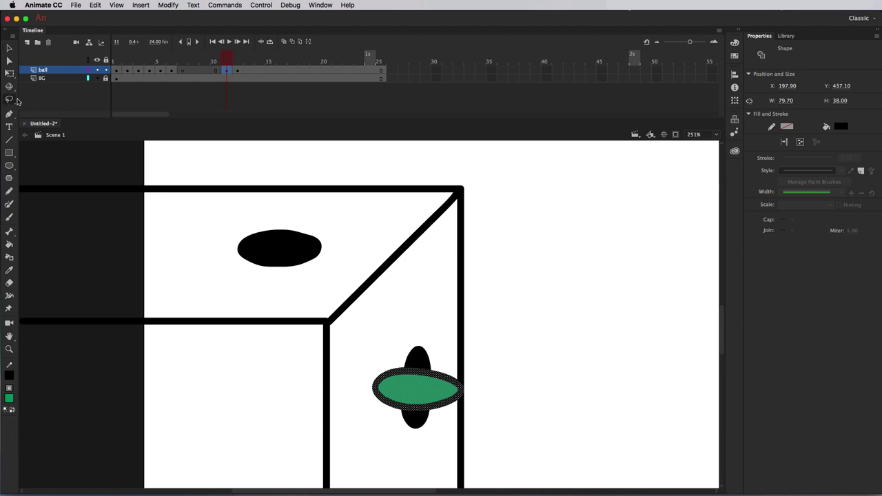
{"action": "mouse_move", "coordinate": [405, 347]}
{"action": "left_mouse_down"}
{"action": "mouse_move", "coordinate": [406, 423]}
{"action": "mouse_move", "coordinate": [394, 422]}
{"action": "mouse_move", "coordinate": [361, 385]}
{"action": "mouse_move", "coordinate": [380, 337]}
{"action": "mouse_move", "coordinate": [401, 336]}
{"action": "mouse_move", "coordinate": [433, 353]}
{"action": "left_mouse_up"}
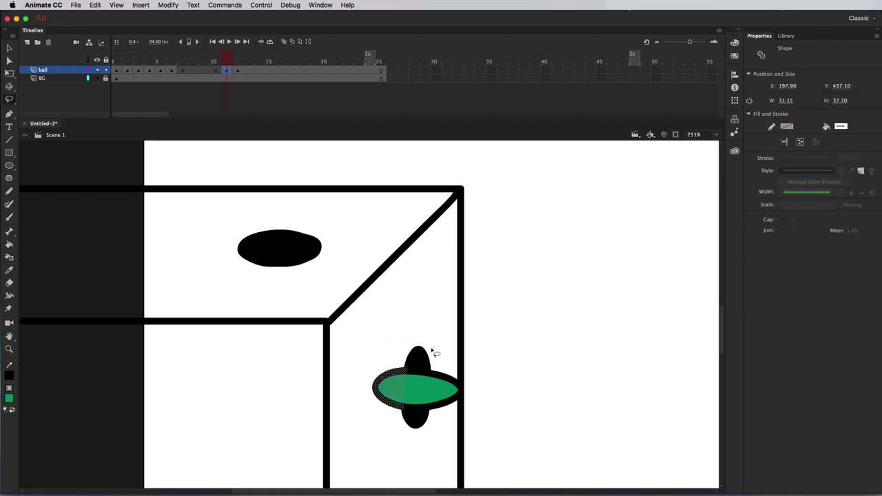
{"action": "key", "text": "Delete"}
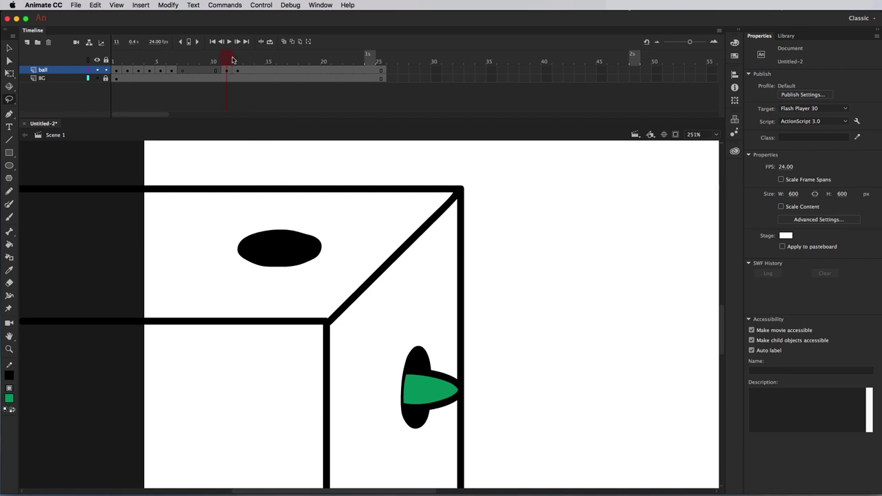
- Check the ball's exit in frames 11 to 13 and copy frame 4 of the ball layer with the round ball
{"action": "left_click_drag", "start_coordinate": [233, 60], "coordinate": [235, 61]}
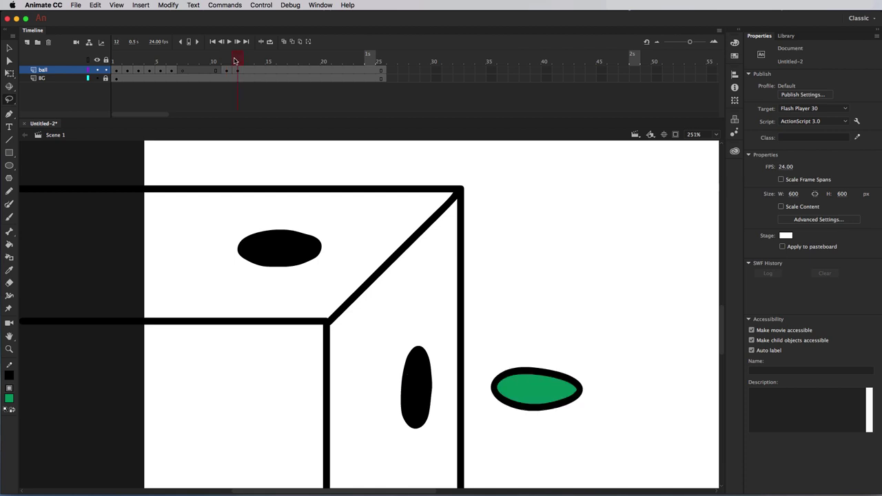
{"action": "left_click", "coordinate": [247, 61]}
{"action": "left_click_drag", "start_coordinate": [247, 61], "coordinate": [151, 52]}
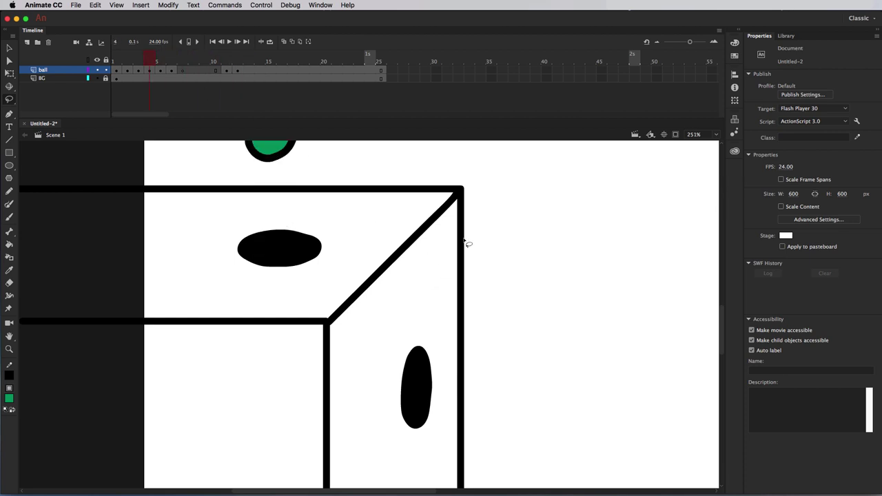
{"action": "left_click_drag", "start_coordinate": [471, 169], "coordinate": [459, 225]}
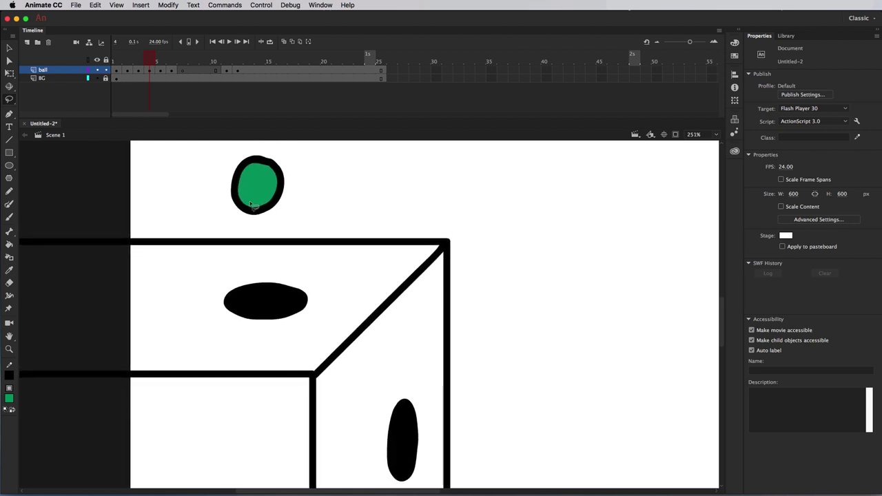
{"action": "left_click", "coordinate": [149, 69]}
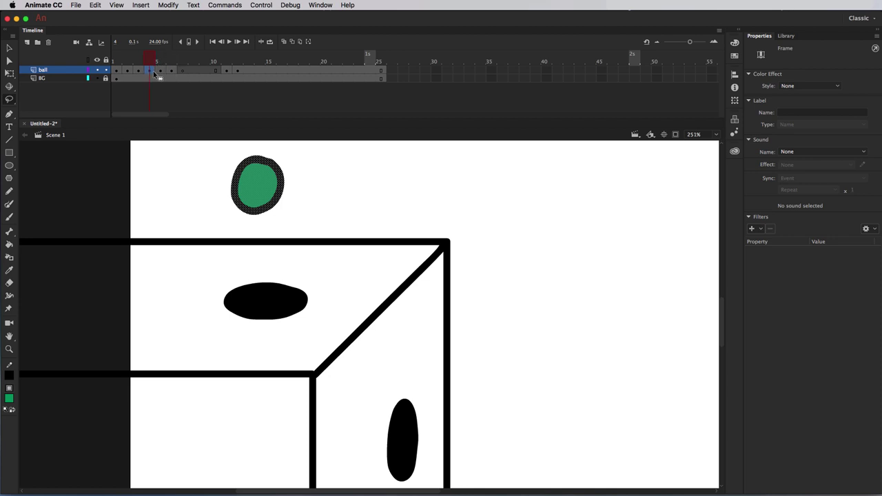
{"action": "right_click", "coordinate": [152, 71]}
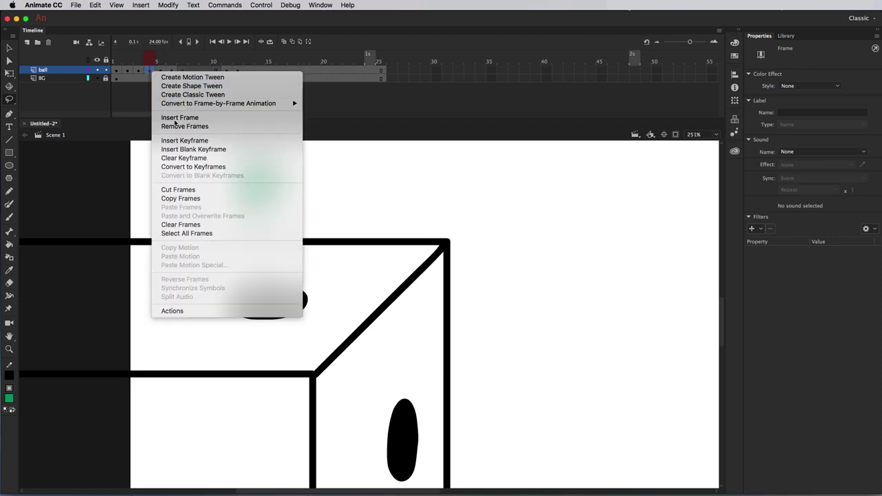
{"action": "left_click", "coordinate": [234, 198]}
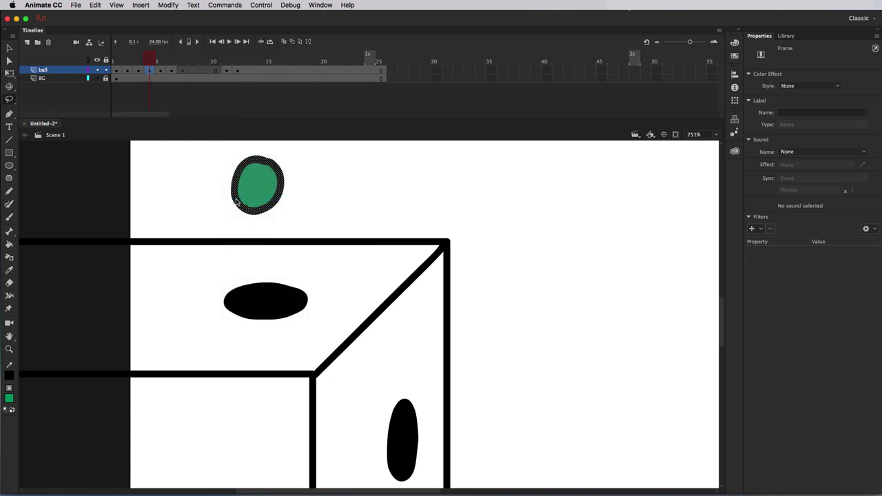
- Paste the copied round-ball frame at frame 13 of the ball layer
{"action": "left_click", "coordinate": [248, 70]}
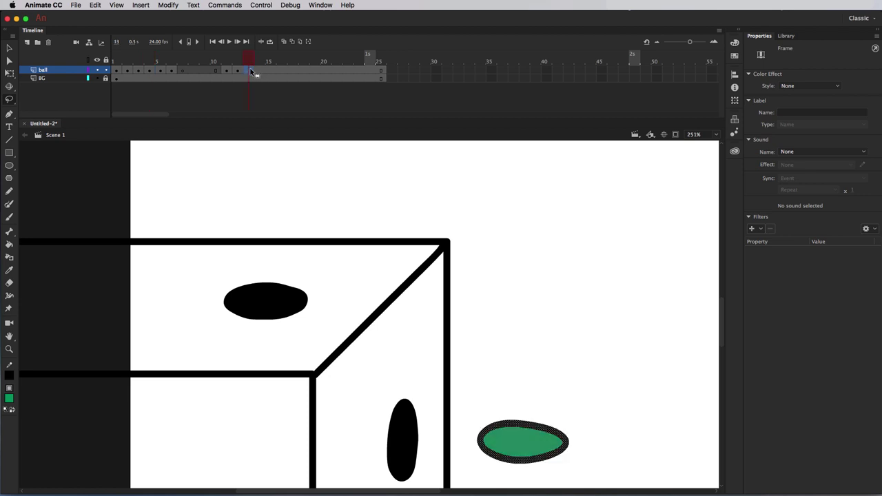
{"action": "right_click", "coordinate": [251, 71]}
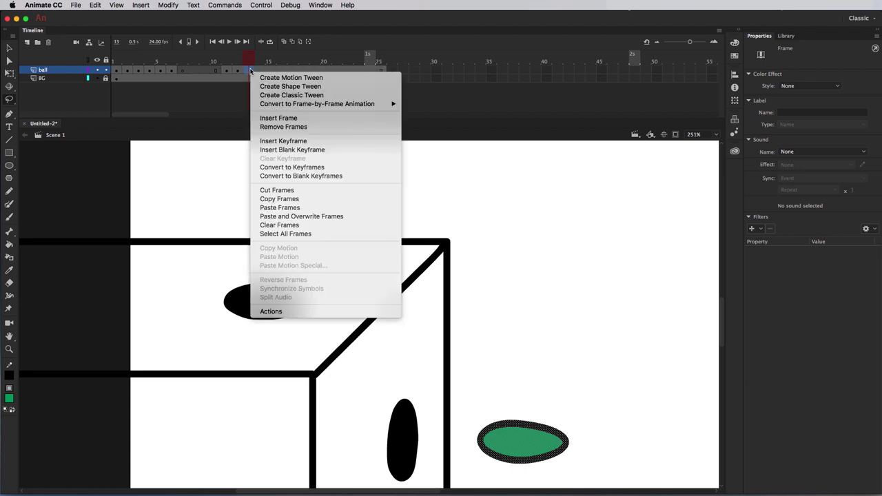
{"action": "left_click", "coordinate": [349, 208]}
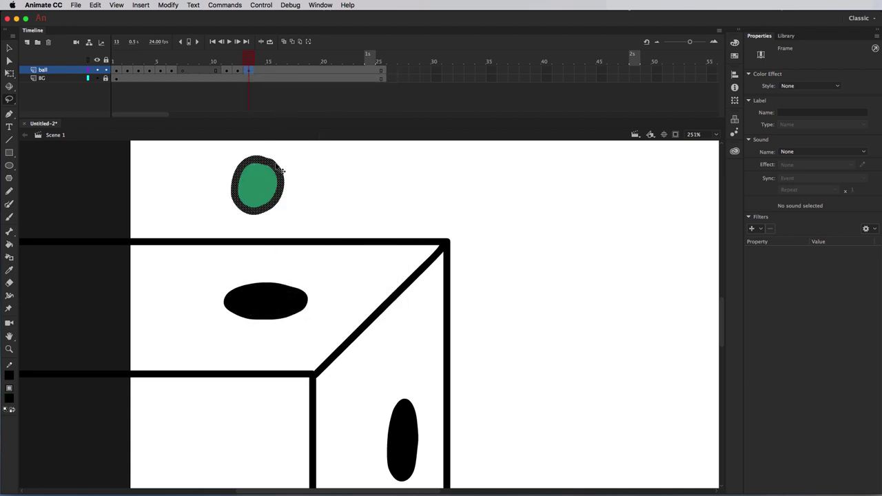
- Turn on onion skinning and place the round ball in frame 13 beyond the stretched oval, at about X 429, Y 429
{"action": "left_click_drag", "start_coordinate": [259, 189], "coordinate": [595, 442]}
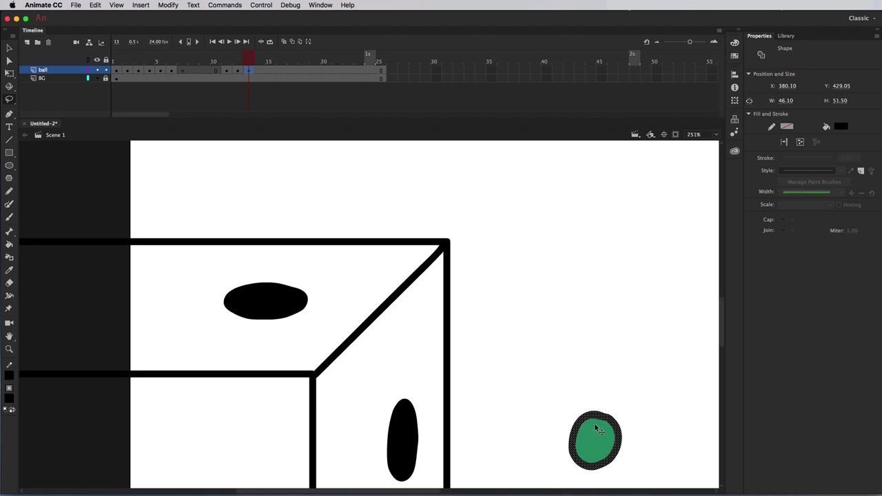
{"action": "left_click", "coordinate": [284, 42]}
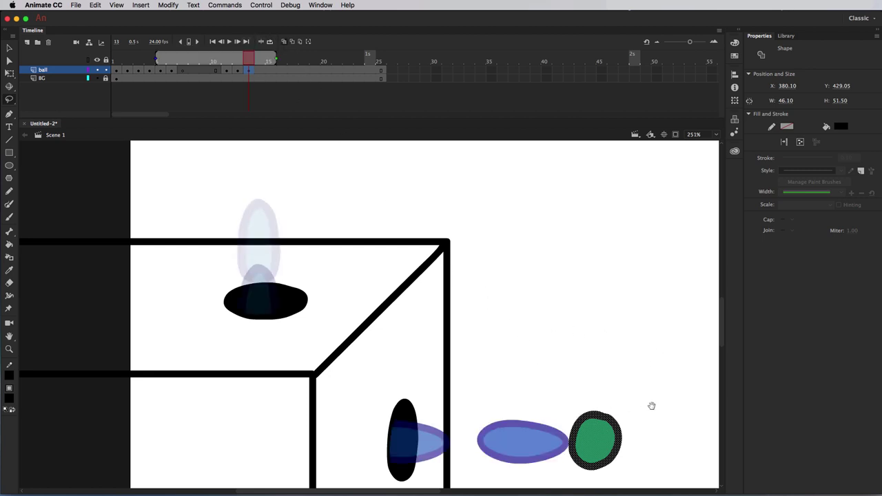
{"action": "left_click_drag", "start_coordinate": [642, 404], "coordinate": [456, 284]}
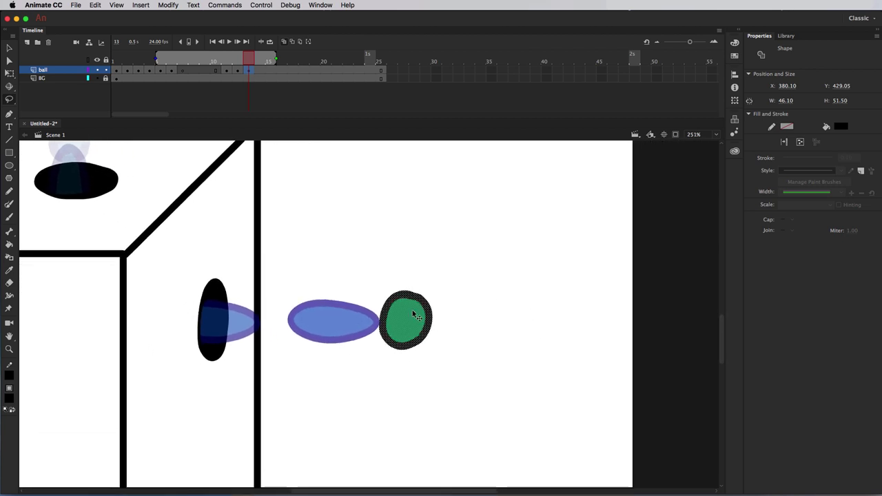
{"action": "left_click_drag", "start_coordinate": [416, 322], "coordinate": [475, 322]}
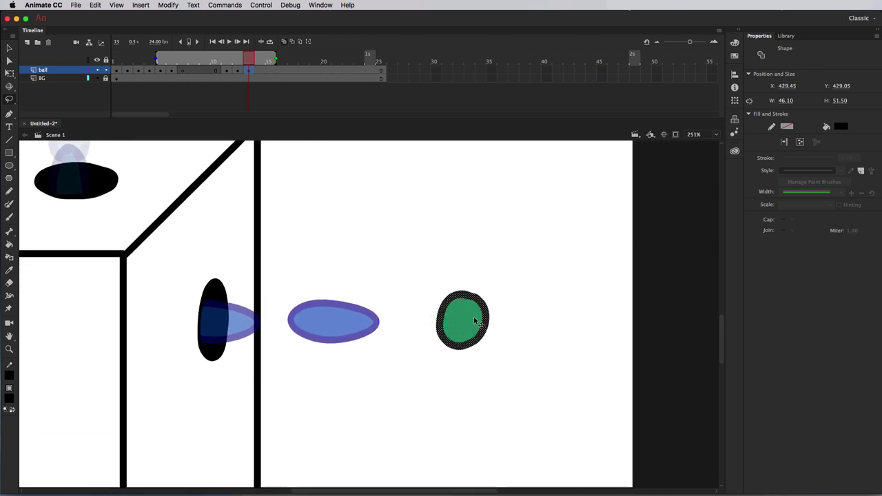
- Add ball keyframes at frames 14 to 16, moving the ball right to about X 489 in frame 14 and about X 612 in frame 16
{"action": "left_click", "coordinate": [266, 62]}
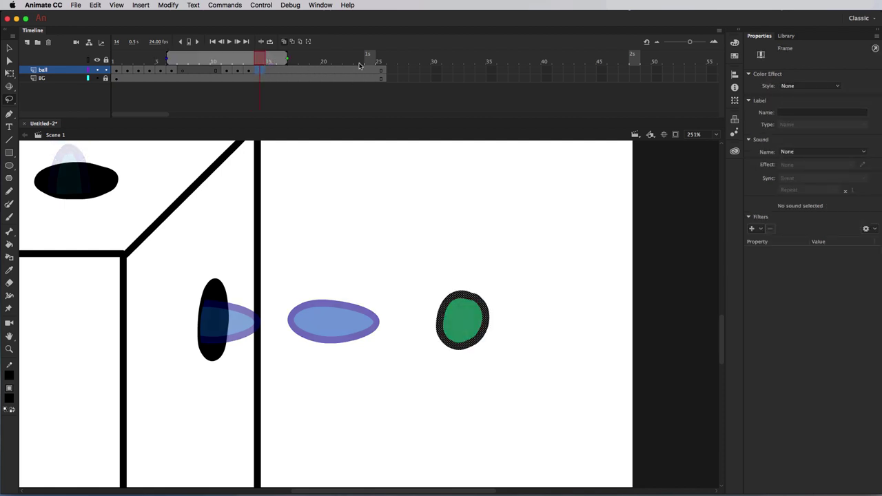
{"action": "key", "text": "F6"}
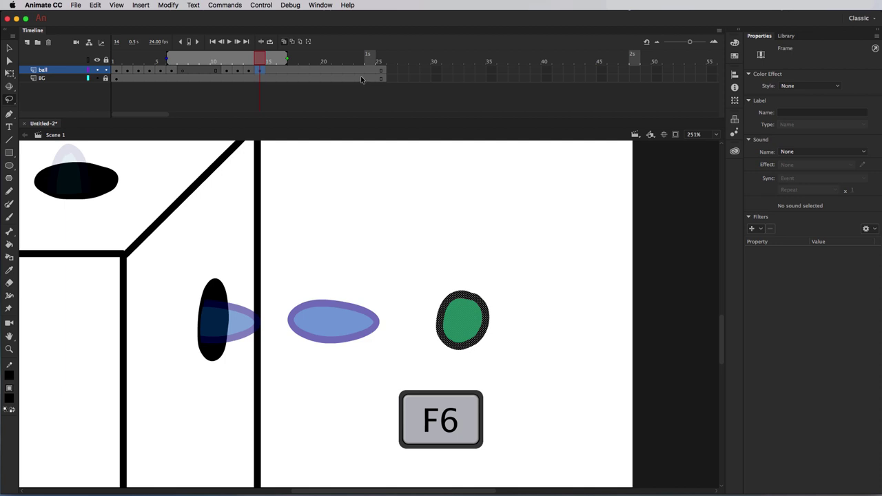
{"action": "left_click_drag", "start_coordinate": [474, 325], "coordinate": [543, 327]}
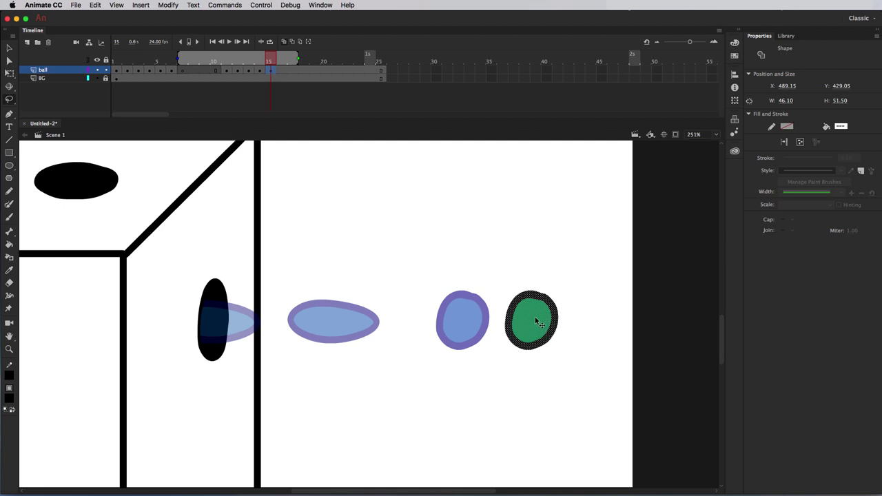
{"action": "key", "text": "F6"}
{"action": "left_click_drag", "start_coordinate": [539, 326], "coordinate": [676, 318]}
{"action": "key", "text": "F6"}
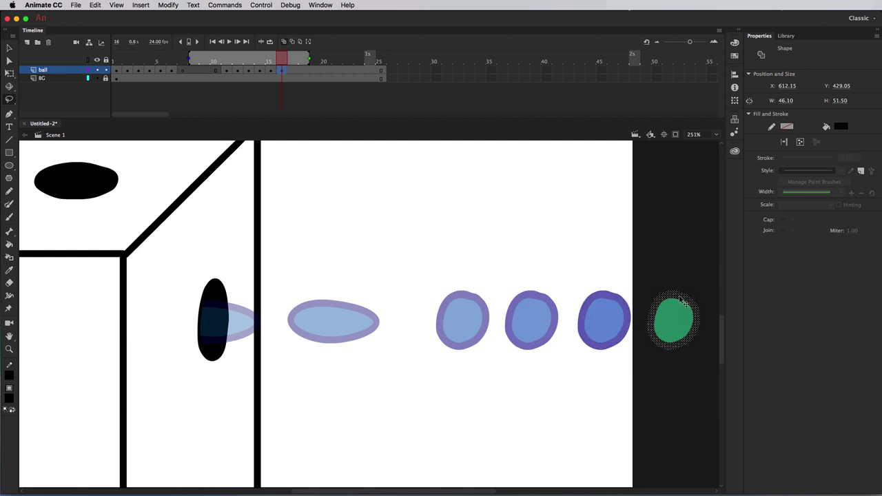
- Turn off onion skinning and play the ball animation from frame 1 with the whole stage width in view
{"action": "left_click", "coordinate": [292, 42]}
{"action": "key", "text": "super+minus"}
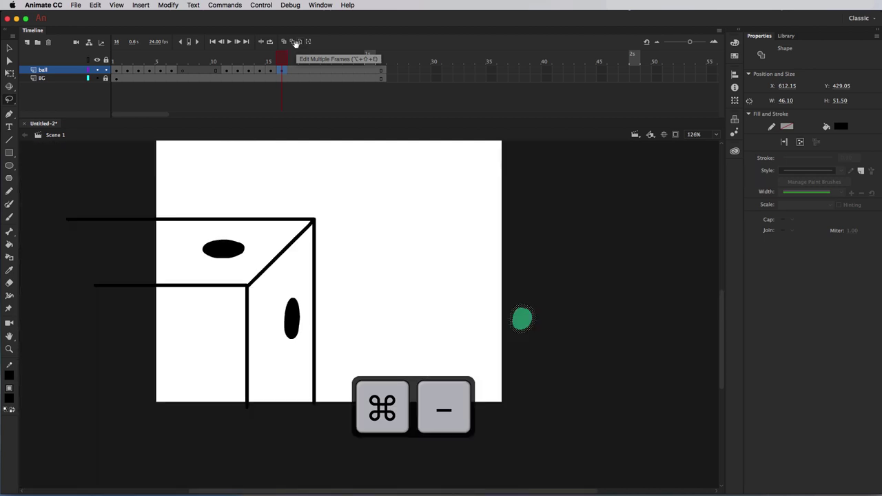
{"action": "mouse_move", "coordinate": [388, 189]}
{"action": "left_mouse_down"}
{"action": "mouse_move", "coordinate": [416, 246]}
{"action": "mouse_move", "coordinate": [413, 276]}
{"action": "left_mouse_up"}
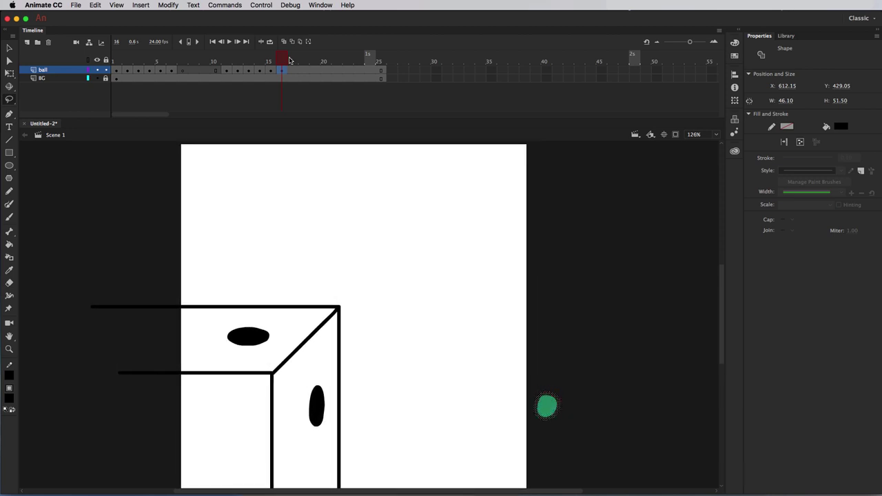
{"action": "left_click_drag", "start_coordinate": [282, 60], "coordinate": [114, 59]}
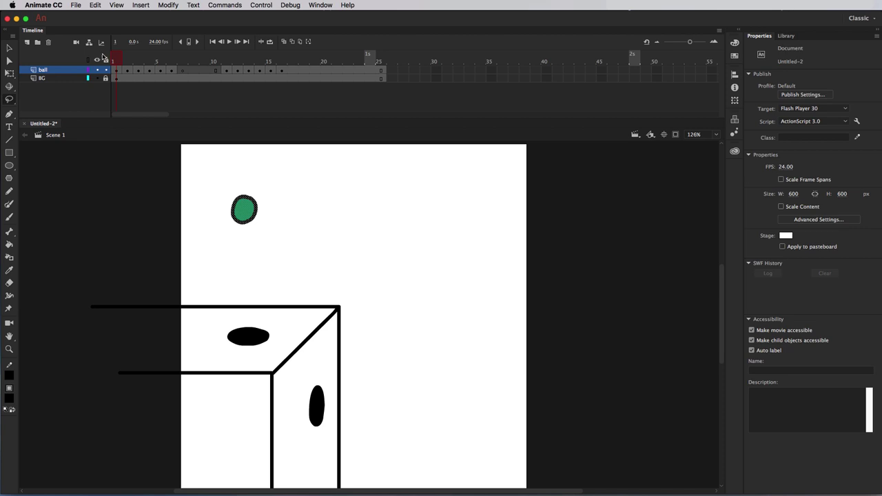
{"action": "left_click", "coordinate": [230, 42]}
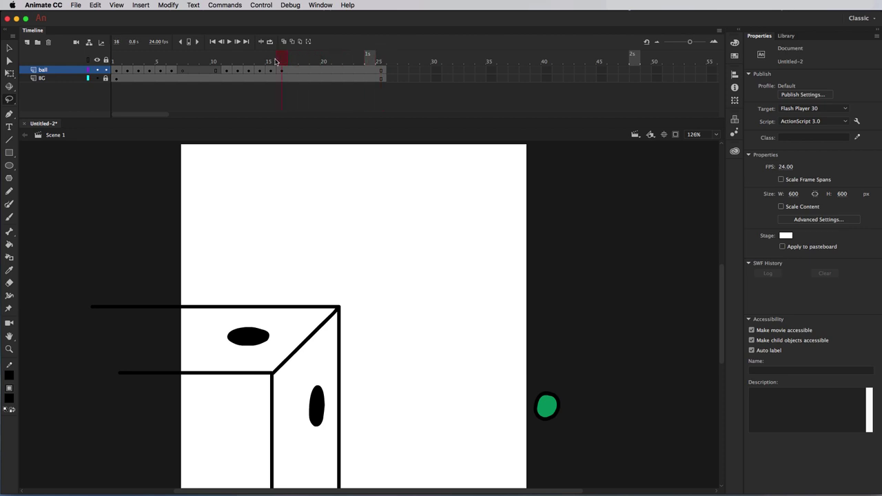
{"action": "left_click", "coordinate": [231, 60]}
{"action": "left_click_drag", "start_coordinate": [230, 60], "coordinate": [110, 58]}
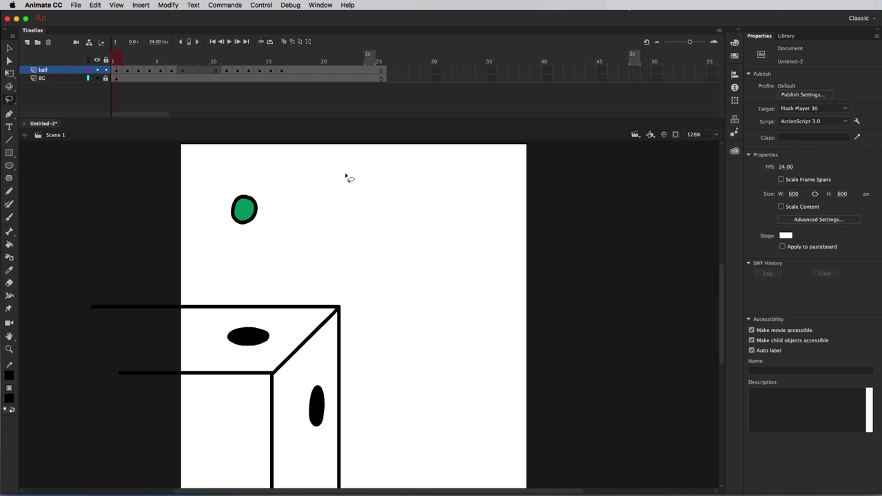
{"action": "mouse_move", "coordinate": [133, 61]}
{"action": "left_mouse_down"}
{"action": "mouse_move", "coordinate": [338, 61]}
{"action": "mouse_move", "coordinate": [120, 60]}
{"action": "left_mouse_up"}
{"action": "key", "text": "Return"}
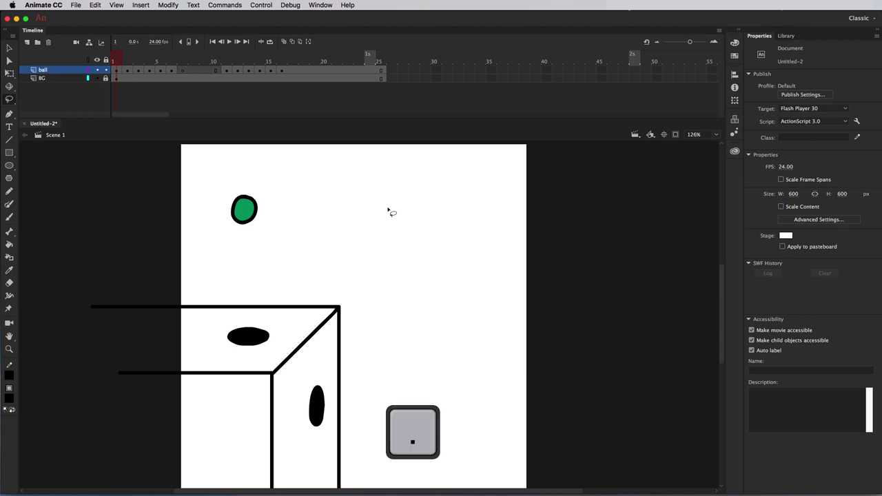
- Flip back and forth between frames 1 and 2 to compare the ball's positions
{"action": "key", "text": "period"}
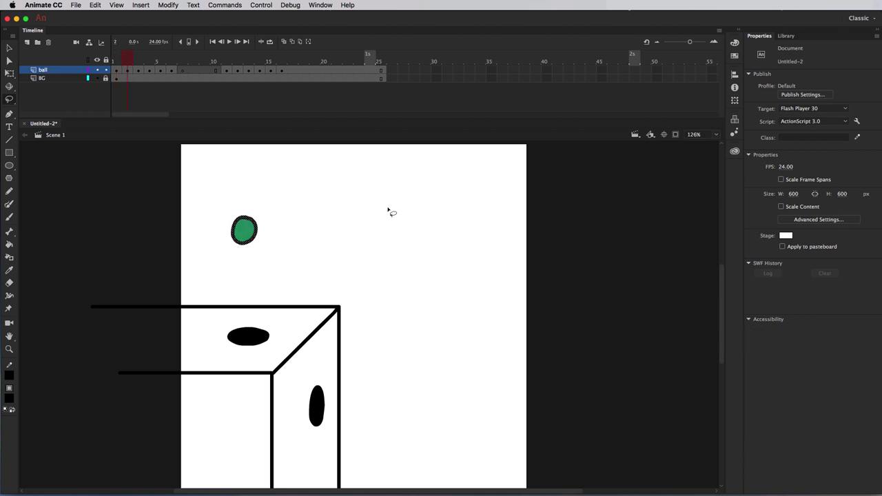
{"action": "key", "text": "comma"}
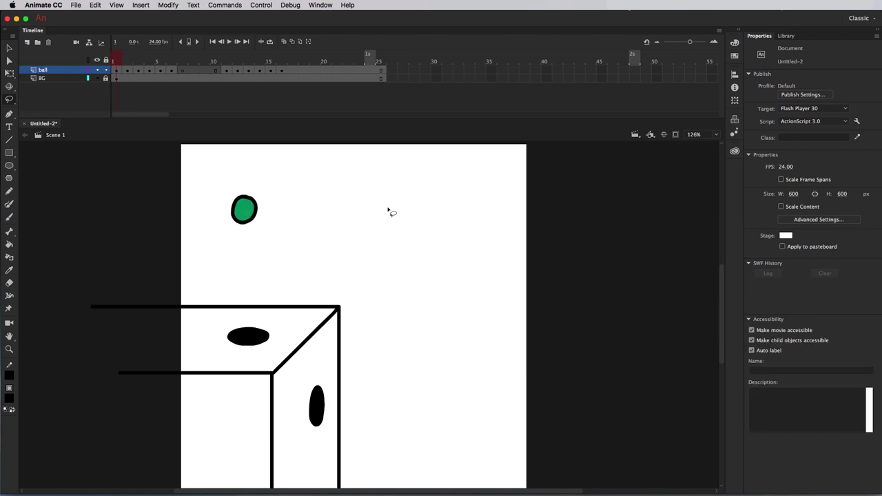
{"action": "key", "text": "period"}
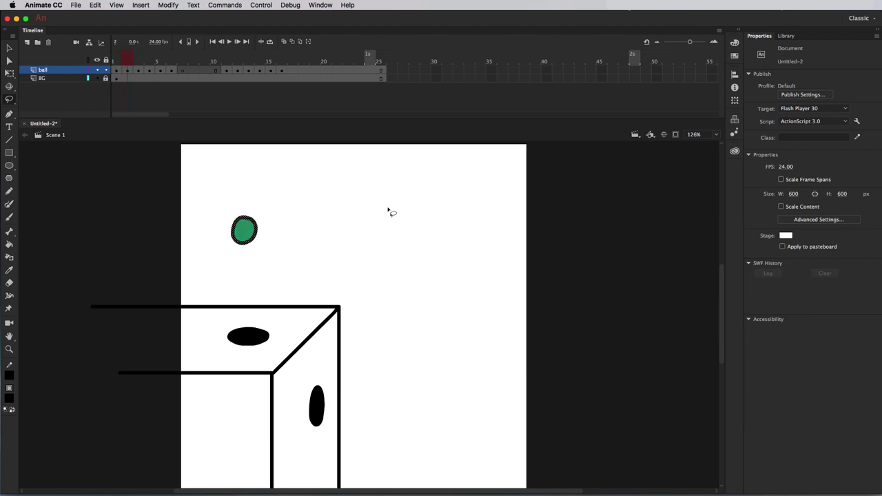
{"action": "key", "text": "comma"}
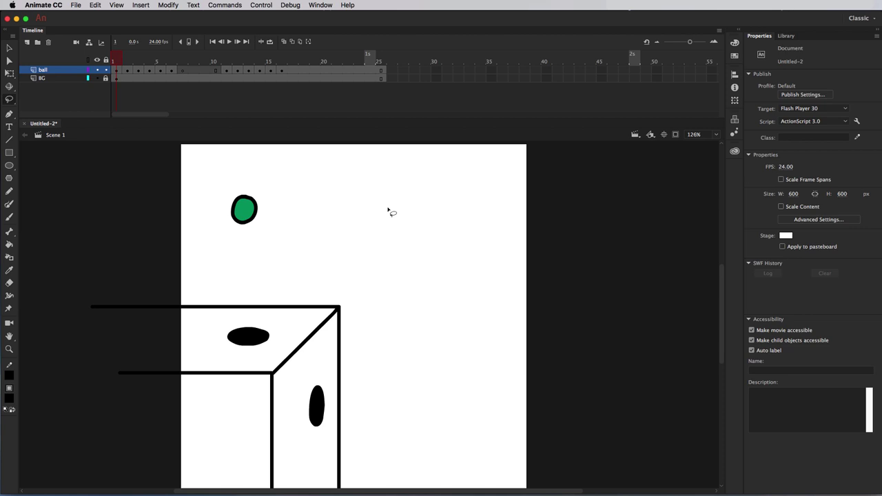
{"action": "key", "text": "period"}
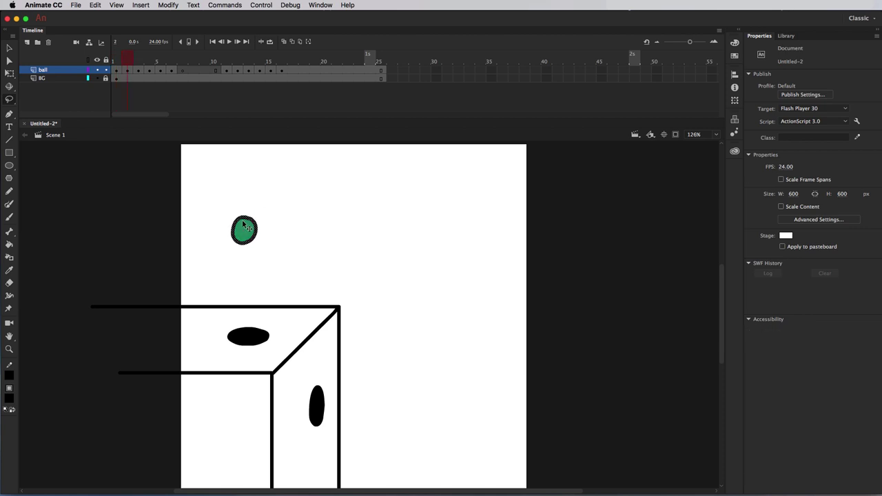
- Go through frames 2 to 12 one at a time with the Selection tool, deselecting the ball to examine its fall and exit
{"action": "left_click", "coordinate": [11, 49]}
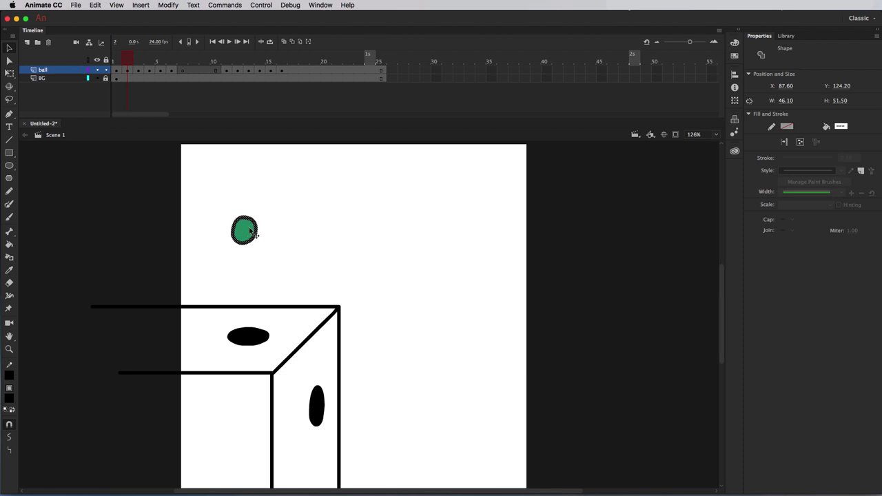
{"action": "left_click", "coordinate": [315, 222]}
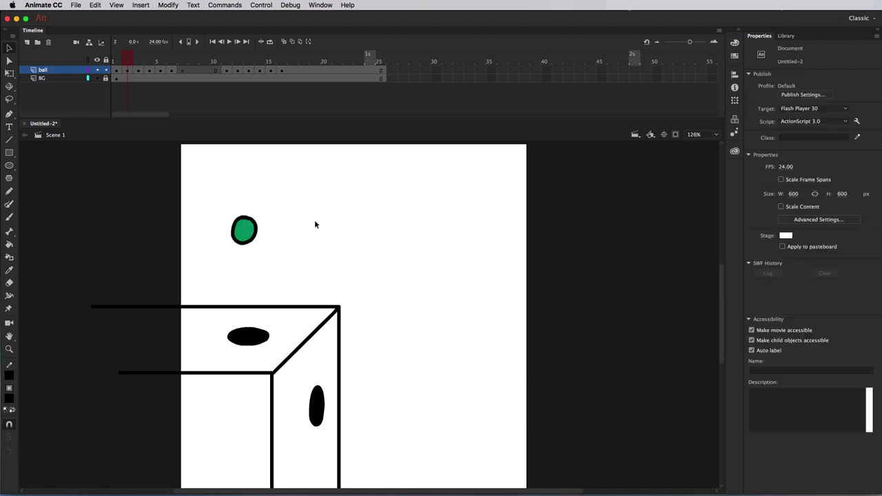
{"action": "key", "text": "period"}
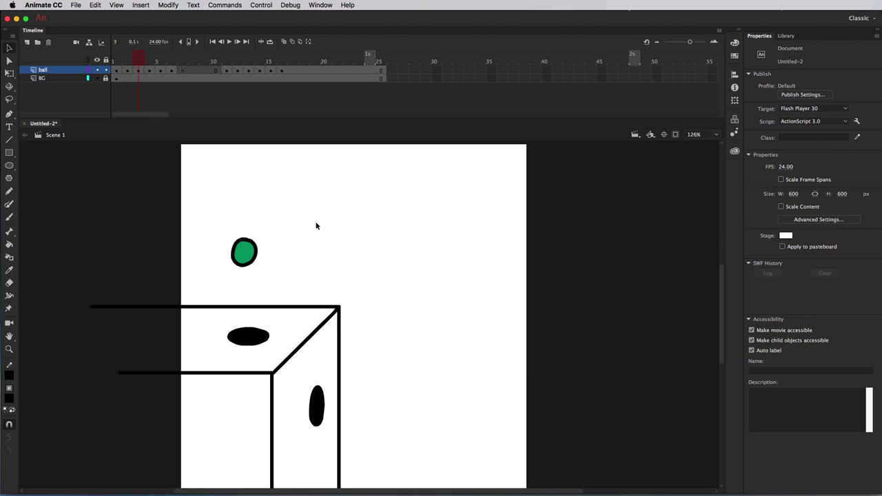
{"action": "key", "text": "period"}
{"action": "key", "text": "period"}
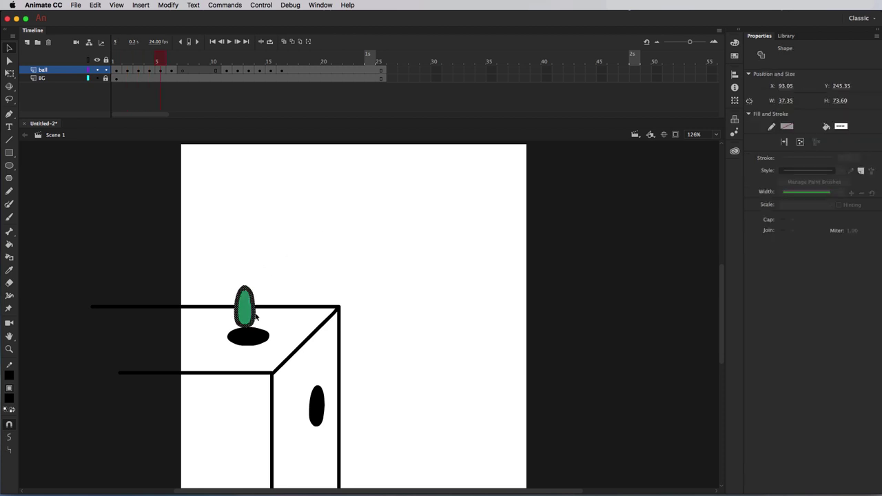
{"action": "left_click", "coordinate": [290, 271]}
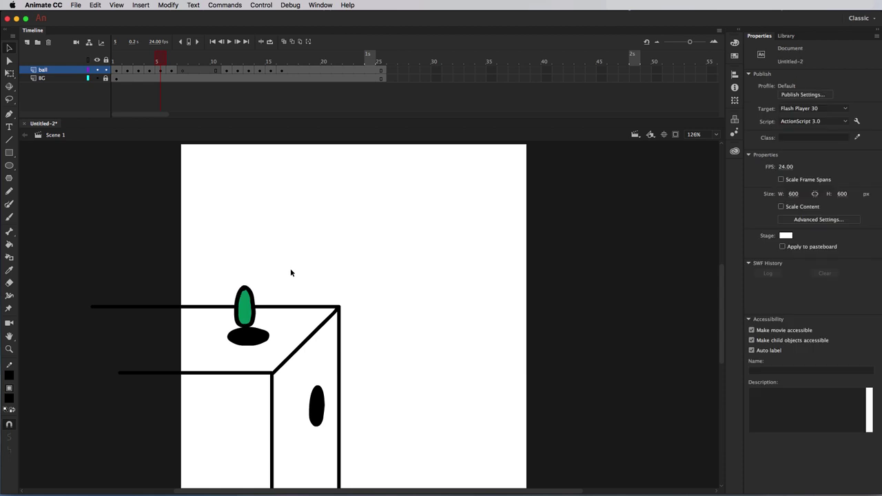
{"action": "key", "text": "period"}
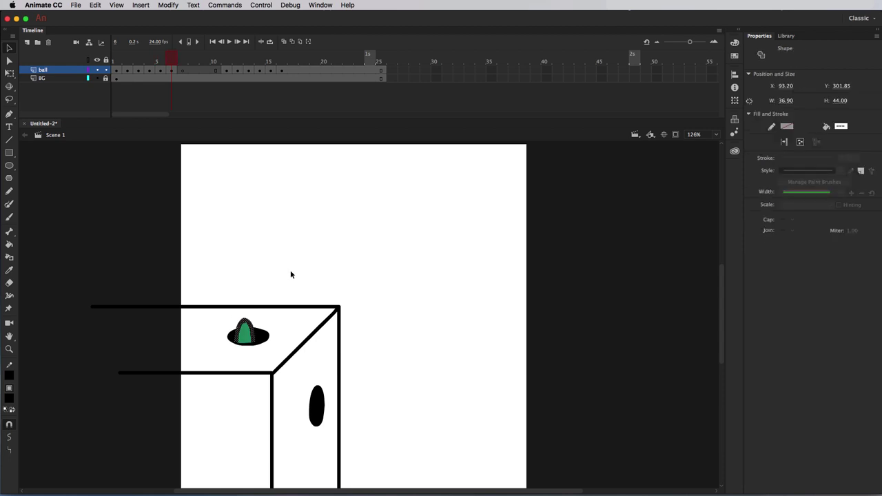
{"action": "left_click", "coordinate": [288, 267]}
{"action": "key", "text": "period"}
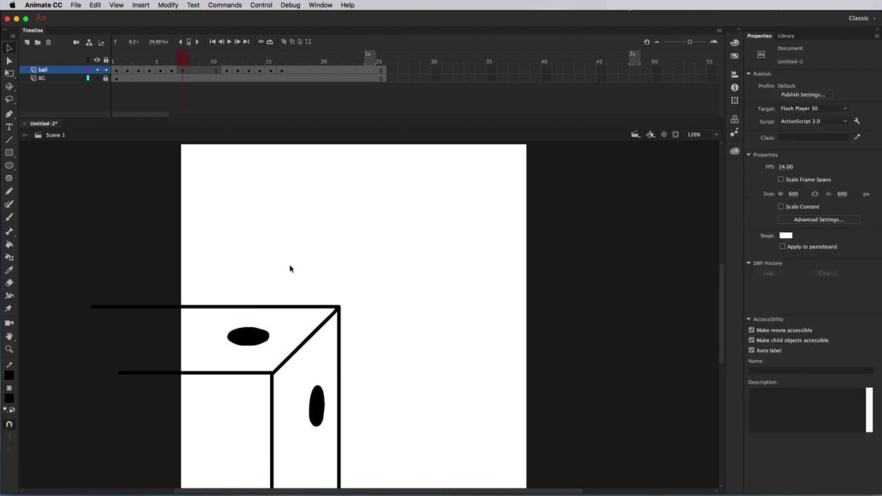
{"action": "key", "text": "period"}
{"action": "key", "text": "period"}
{"action": "key", "text": "period"}
{"action": "key", "text": "period"}
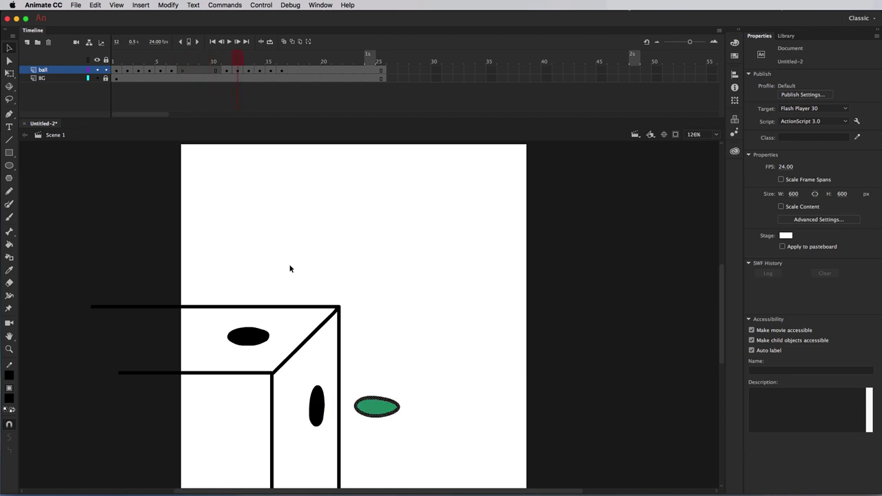
- Go through frames 12 to 16 one at a time, deselecting the ball to examine its flight off the stage
{"action": "left_click", "coordinate": [395, 336]}
{"action": "key", "text": "period"}
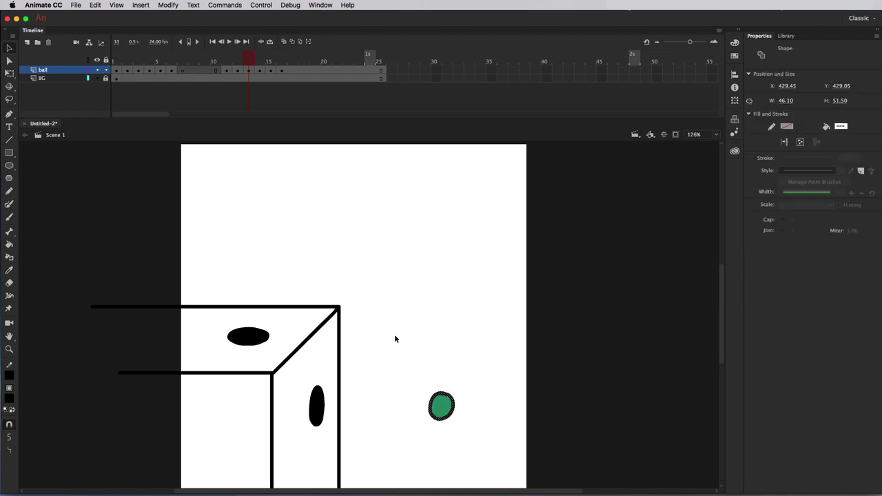
{"action": "left_click", "coordinate": [421, 338]}
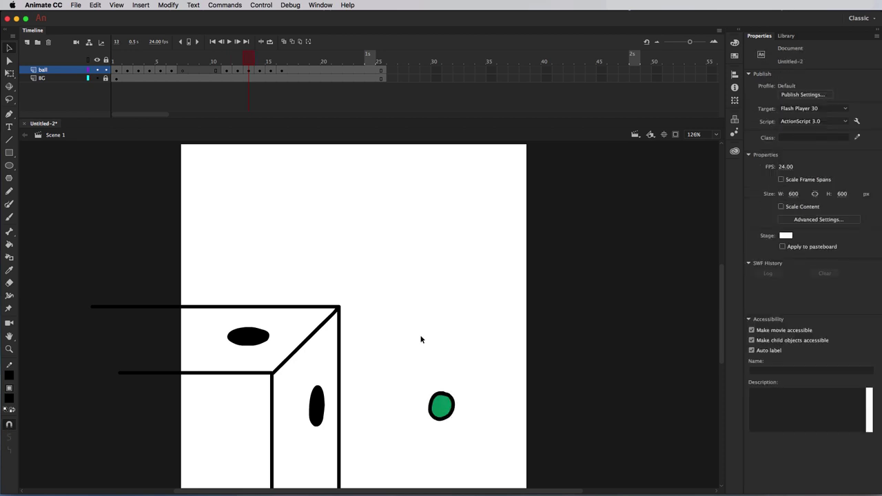
{"action": "key", "text": "period"}
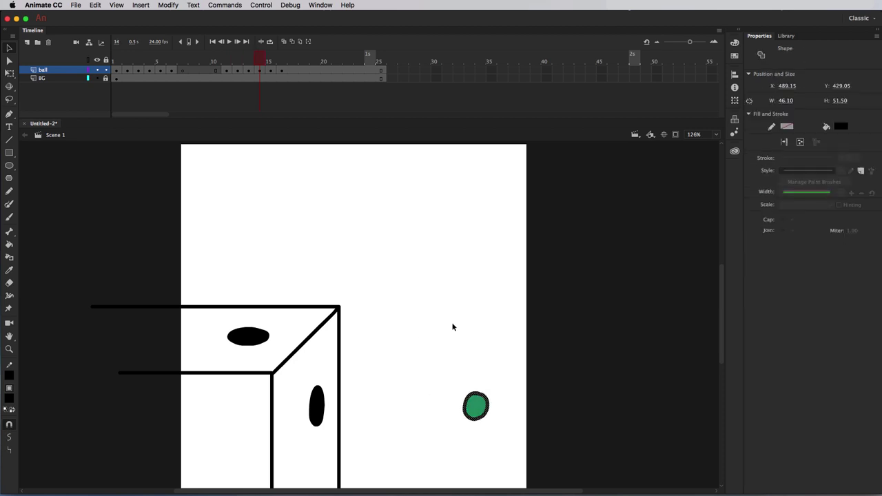
{"action": "left_click", "coordinate": [452, 321]}
{"action": "key", "text": "period"}
{"action": "left_click", "coordinate": [455, 321]}
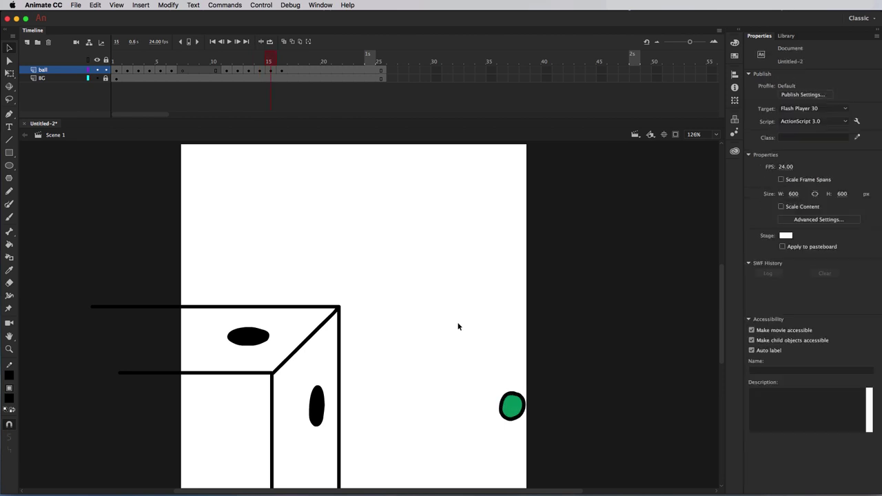
{"action": "key", "text": "period"}
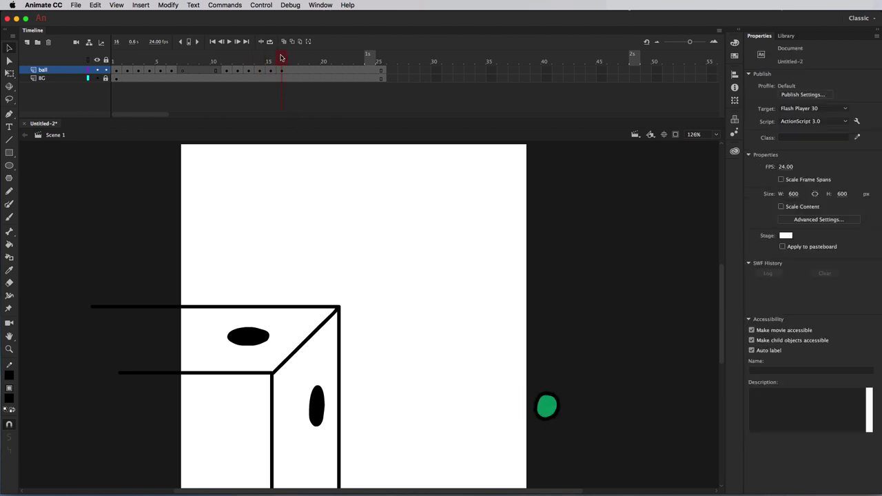
- Play the animation from frame 1 and scrub its last frames to check where the motion ends
{"action": "left_click_drag", "start_coordinate": [281, 58], "coordinate": [84, 54]}
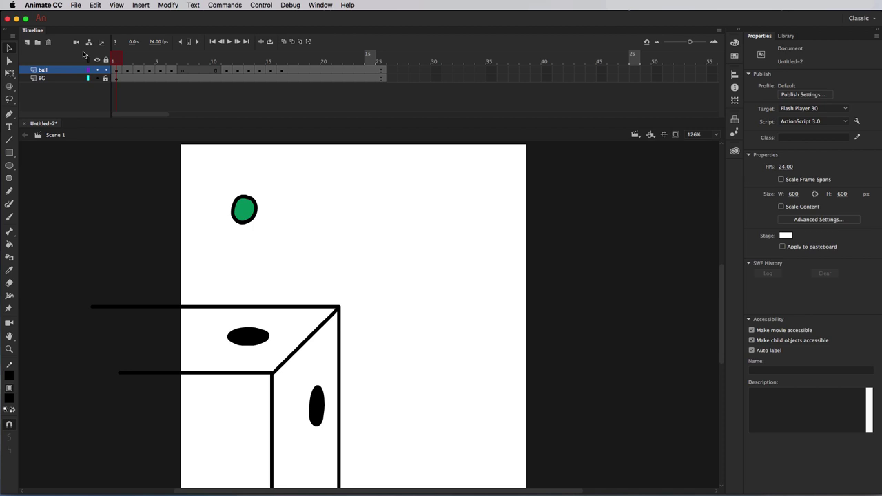
{"action": "key", "text": "Return"}
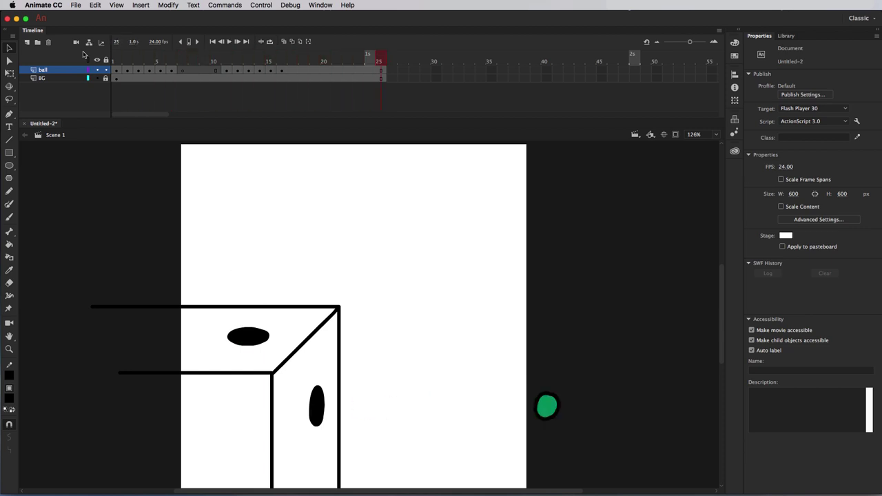
{"action": "mouse_move", "coordinate": [185, 59]}
{"action": "left_mouse_down"}
{"action": "mouse_move", "coordinate": [103, 55]}
{"action": "mouse_move", "coordinate": [304, 52]}
{"action": "left_mouse_up"}
{"action": "left_click", "coordinate": [269, 57]}
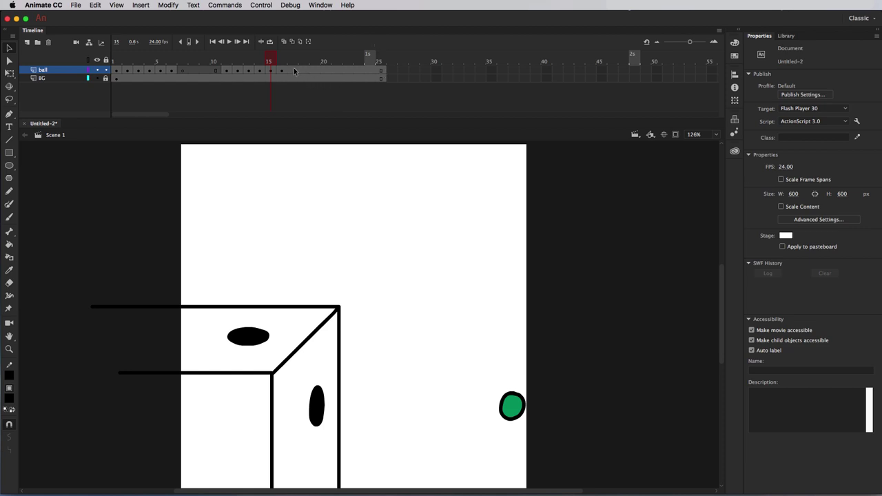
- Remove frames 17 to 25 from both the ball and BG layers, return to frame 1 and activate the Lasso tool
{"action": "left_click_drag", "start_coordinate": [295, 71], "coordinate": [385, 88]}
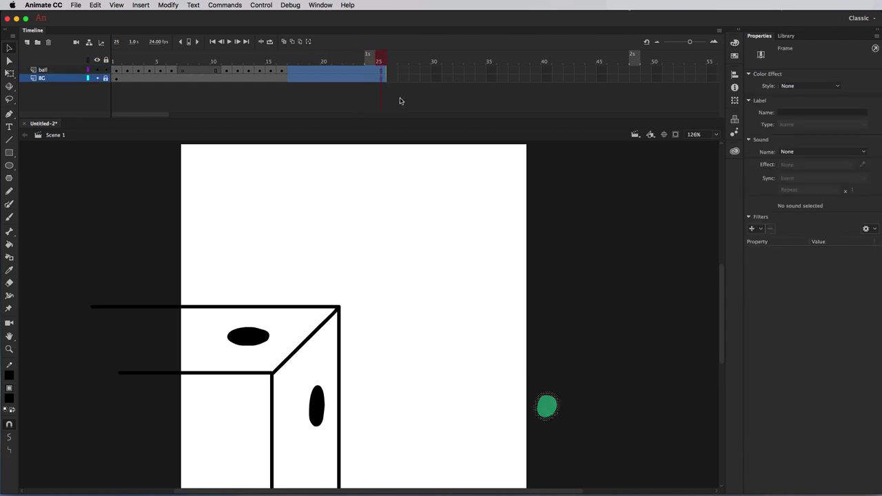
{"action": "right_click", "coordinate": [341, 69]}
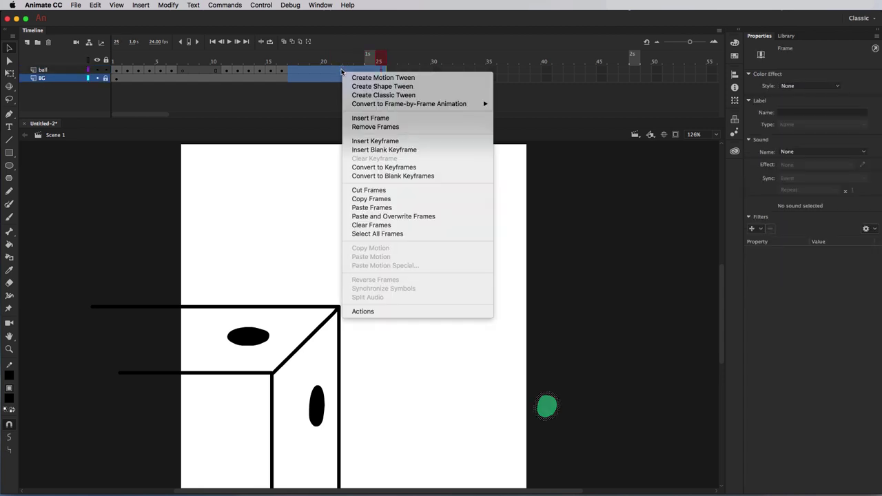
{"action": "left_click", "coordinate": [426, 127]}
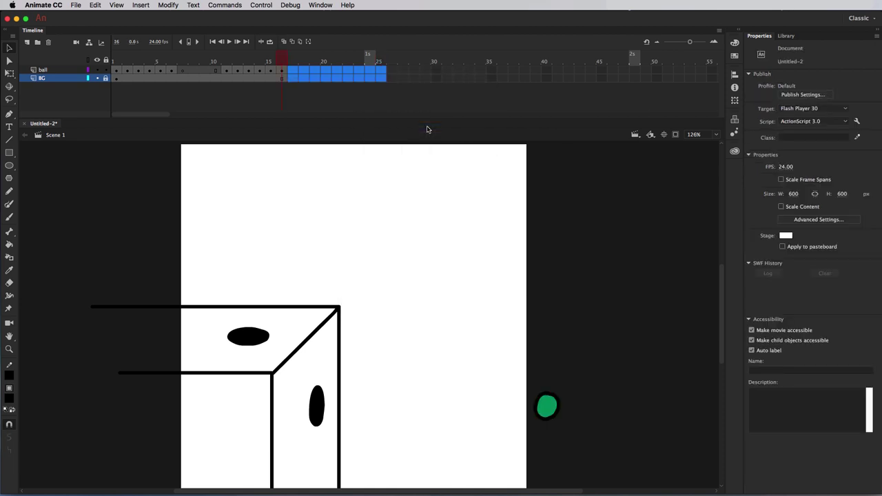
{"action": "left_click_drag", "start_coordinate": [285, 58], "coordinate": [94, 60]}
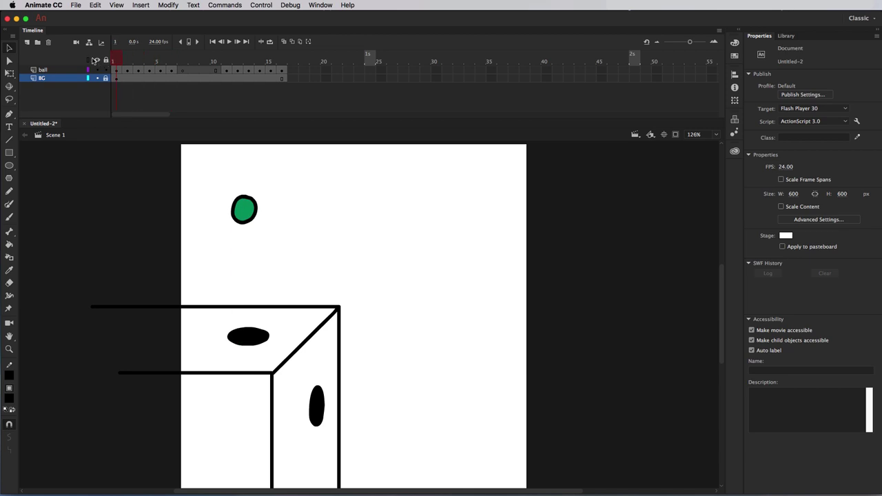
{"action": "key", "text": "l"}
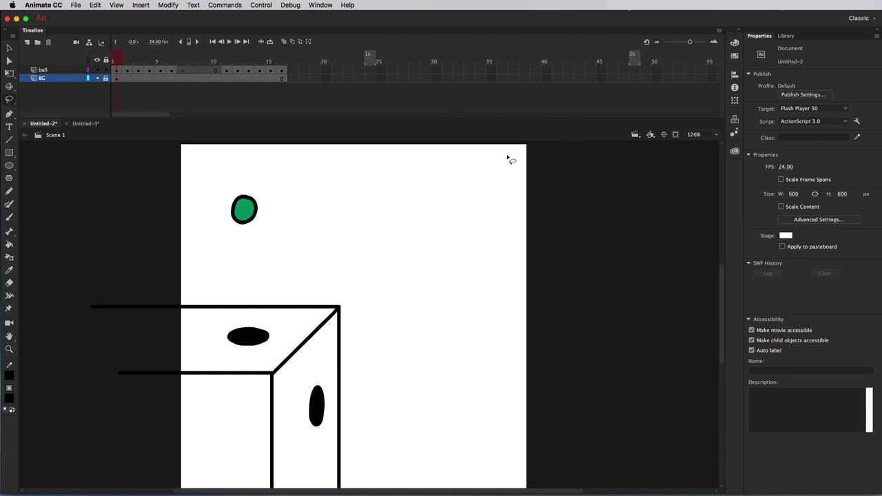
- Switch to the Untitled-3 document, play its red ball animation and scrub through frames 1 to 15
{"action": "left_click", "coordinate": [85, 124]}
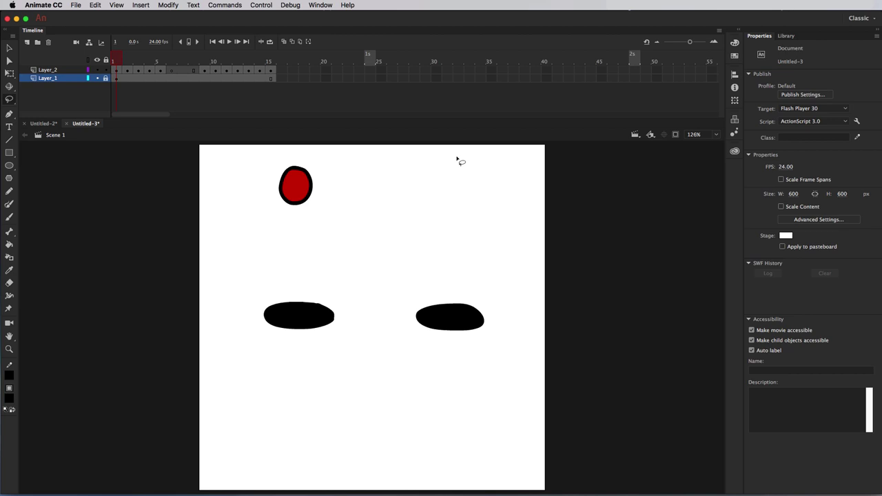
{"action": "key", "text": "Return"}
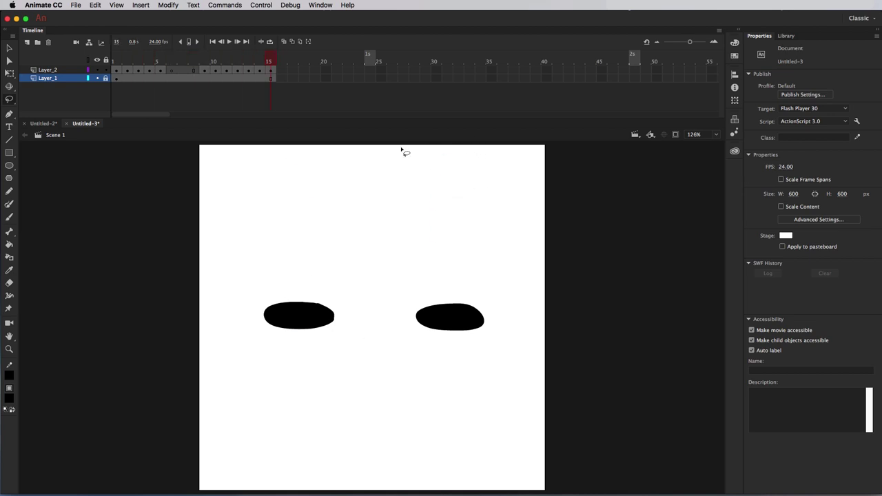
{"action": "left_click_drag", "start_coordinate": [269, 59], "coordinate": [170, 58]}
{"action": "left_click", "coordinate": [111, 59]}
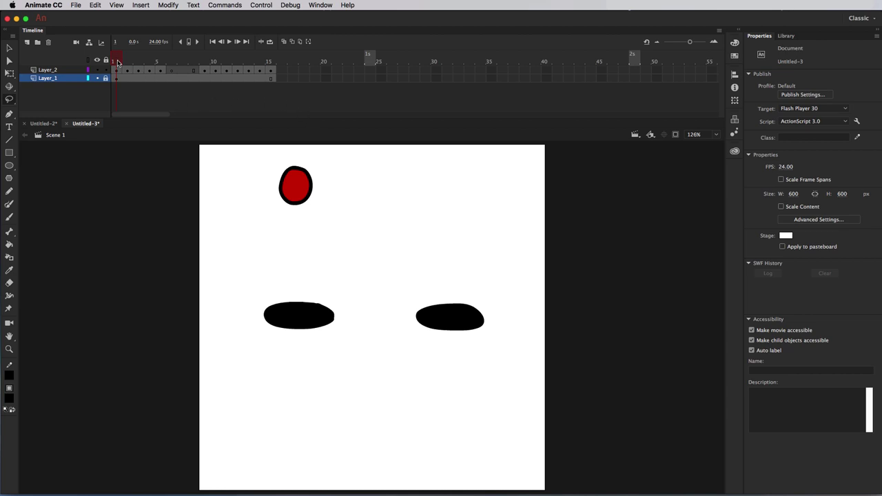
{"action": "left_click_drag", "start_coordinate": [118, 61], "coordinate": [277, 50]}
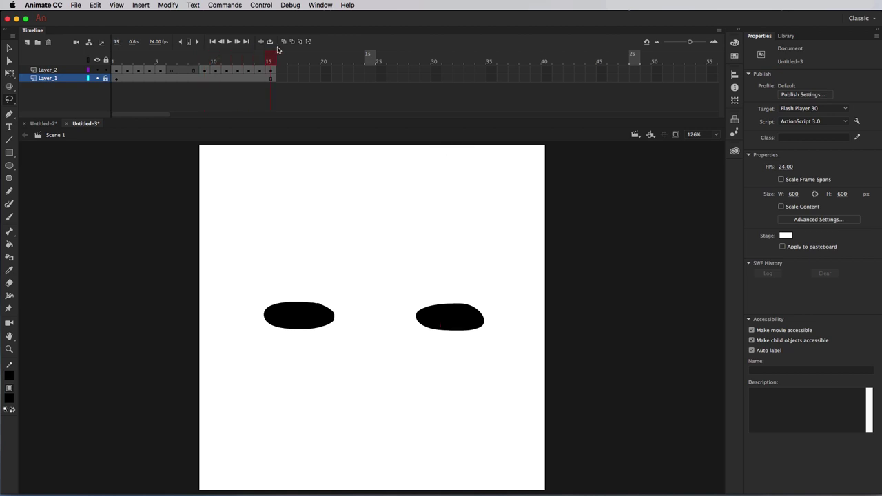